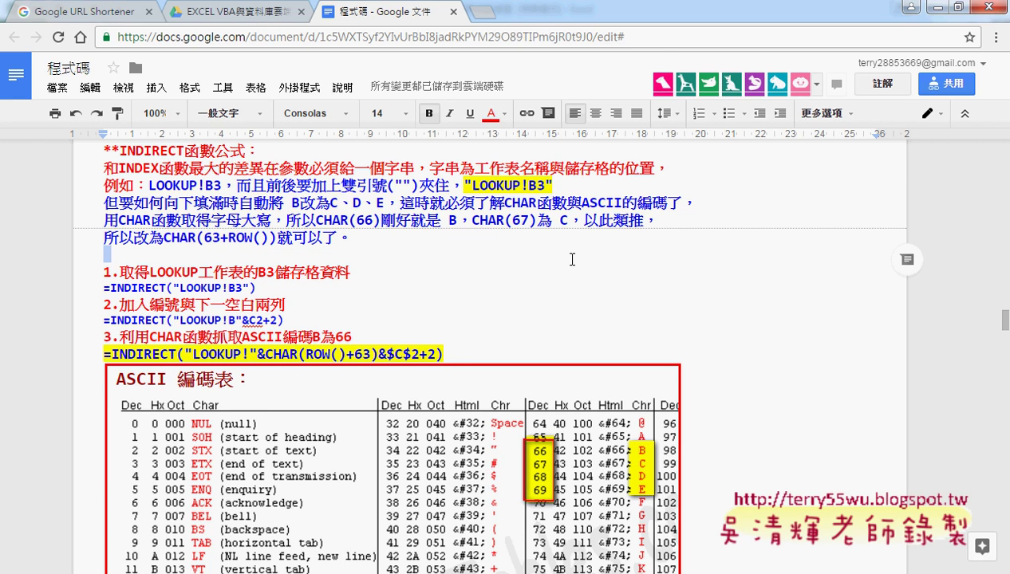
Bring Excel to the front and duplicate the 查詢介面 (OFFSET) sheet
left_click_drag(469, 186, 520, 186)
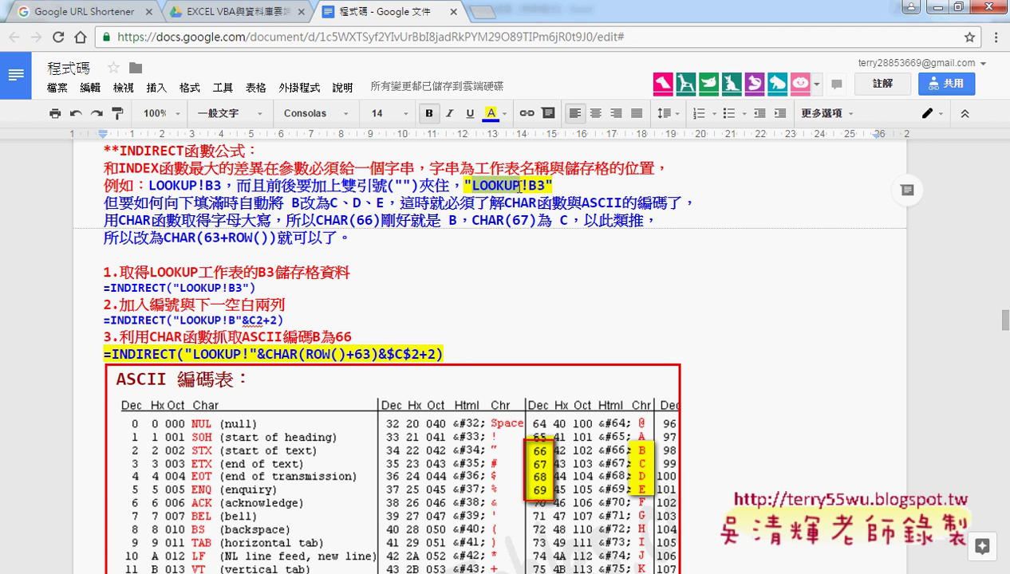
left_click_drag(525, 185, 542, 186)
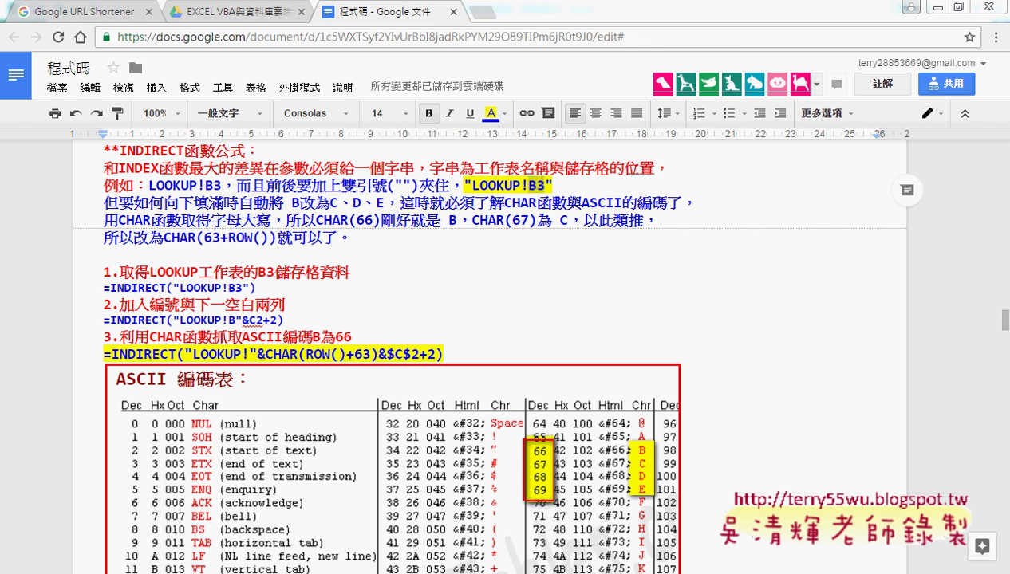
left_click(137, 539)
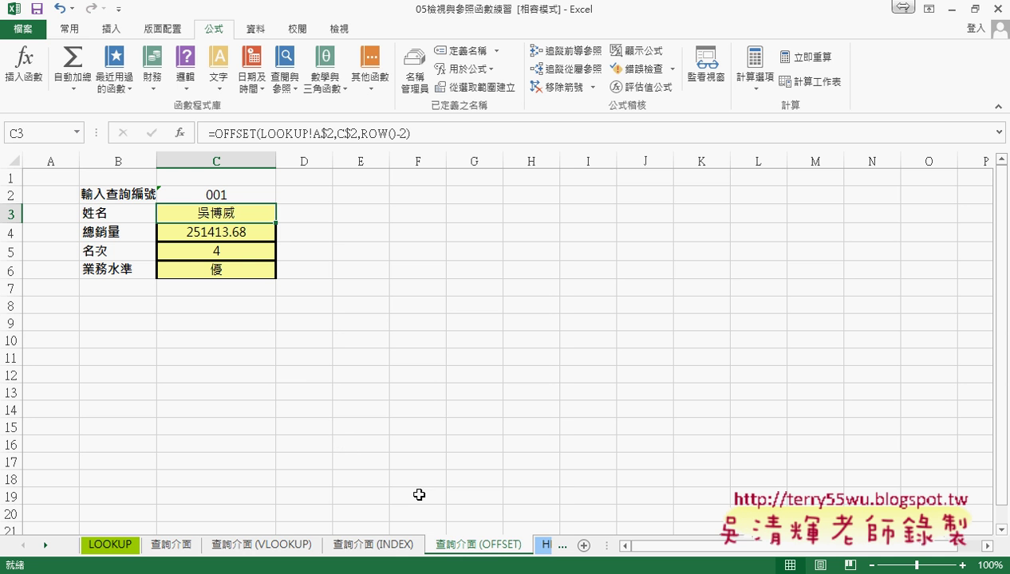
mouse_move(549, 545)
left_mouse_down()
mouse_move(208, 534)
mouse_move(319, 543)
left_mouse_up()
Rename the copied sheet to 查詢介面 (INDIRECT)
double_click(254, 544)
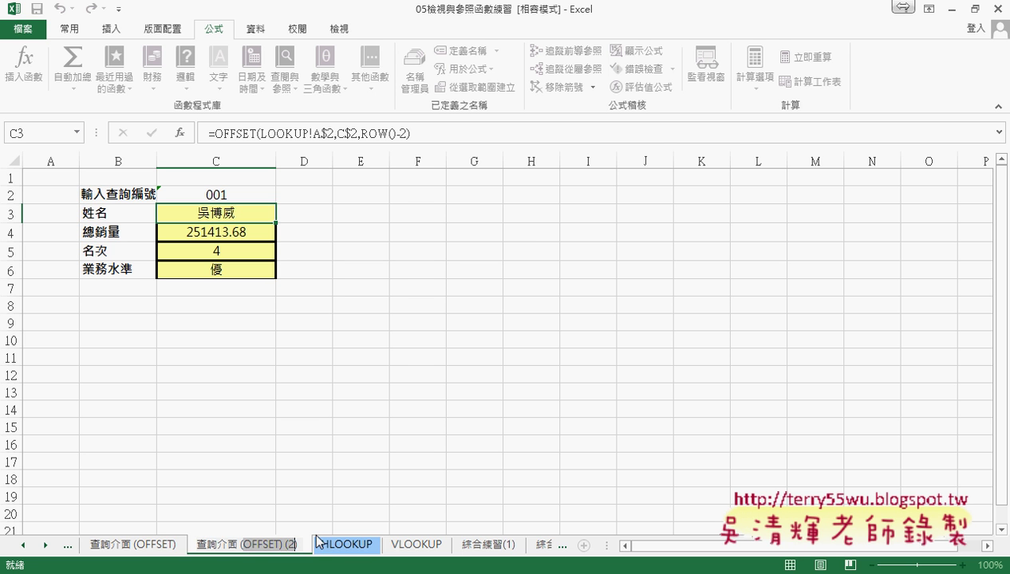
type("(IND")
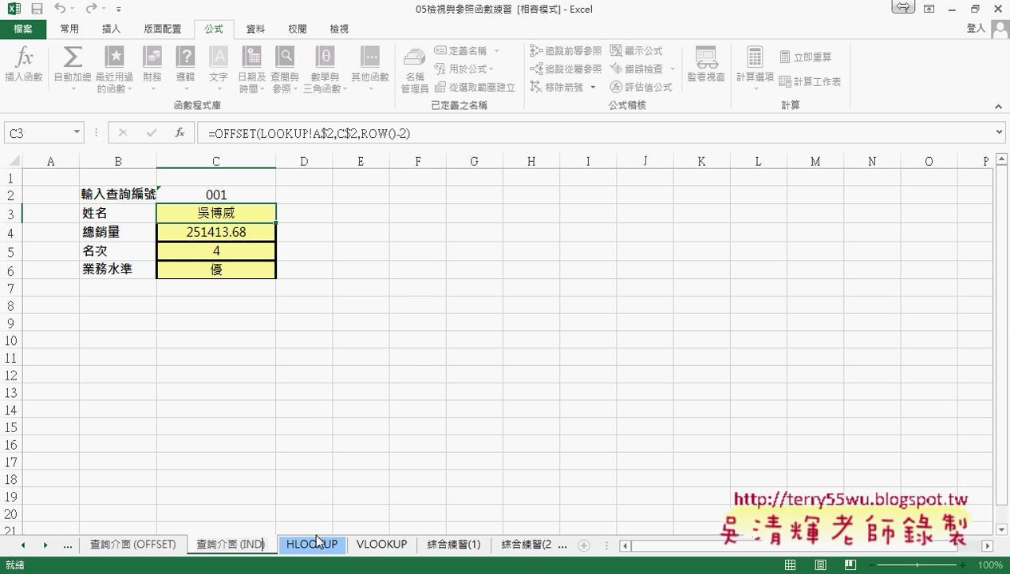
type("IRE")
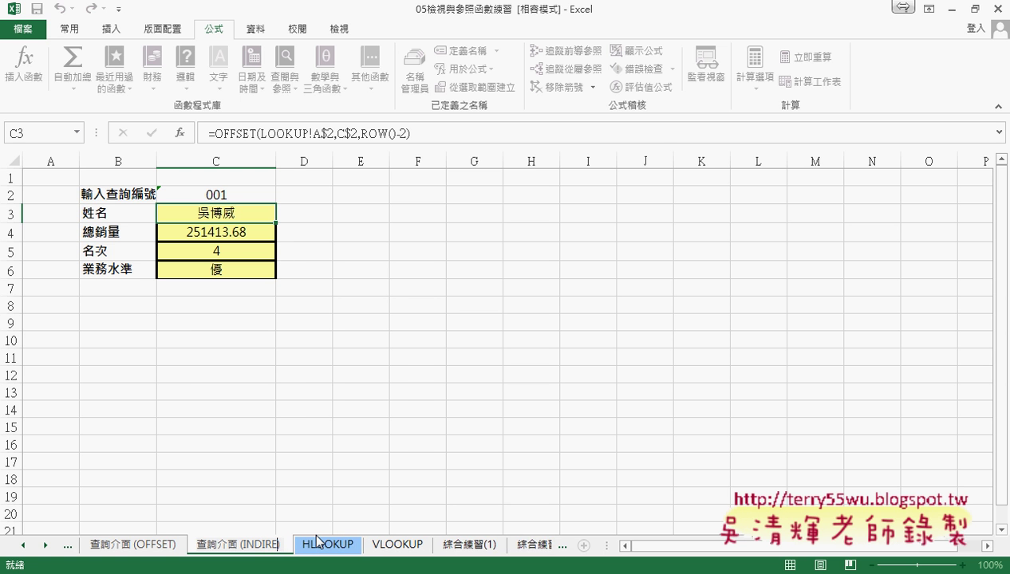
type("CT)")
key("Return")
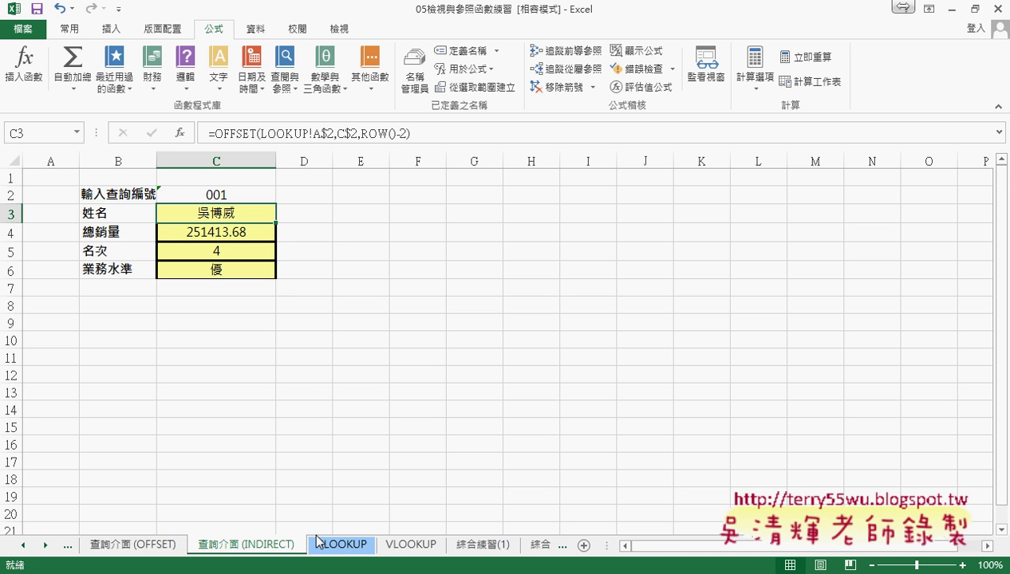
Clear the old result formulas from C3:C6, keeping only ID 001
left_click_drag(218, 214, 219, 264)
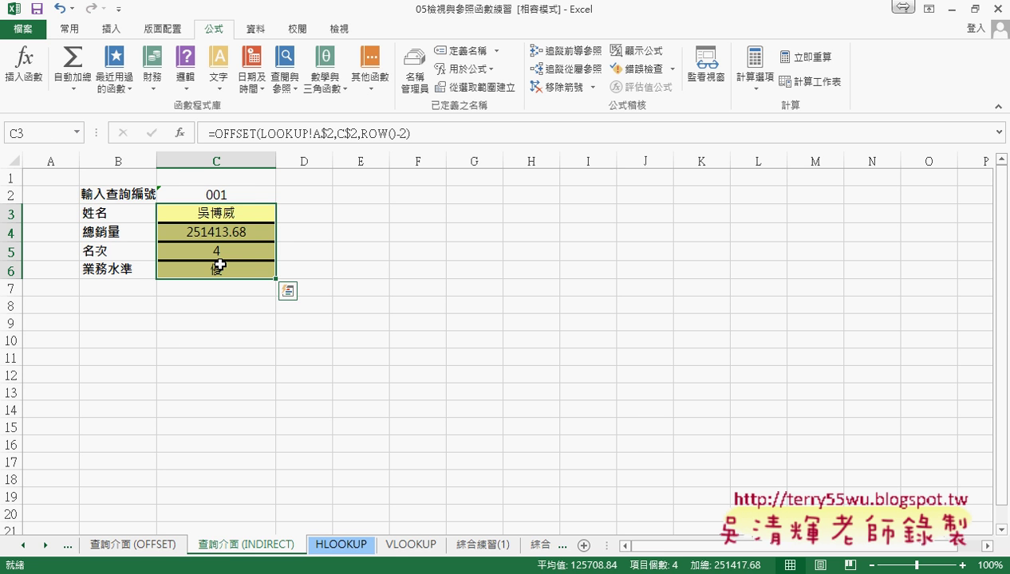
key("Delete")
left_click(243, 210)
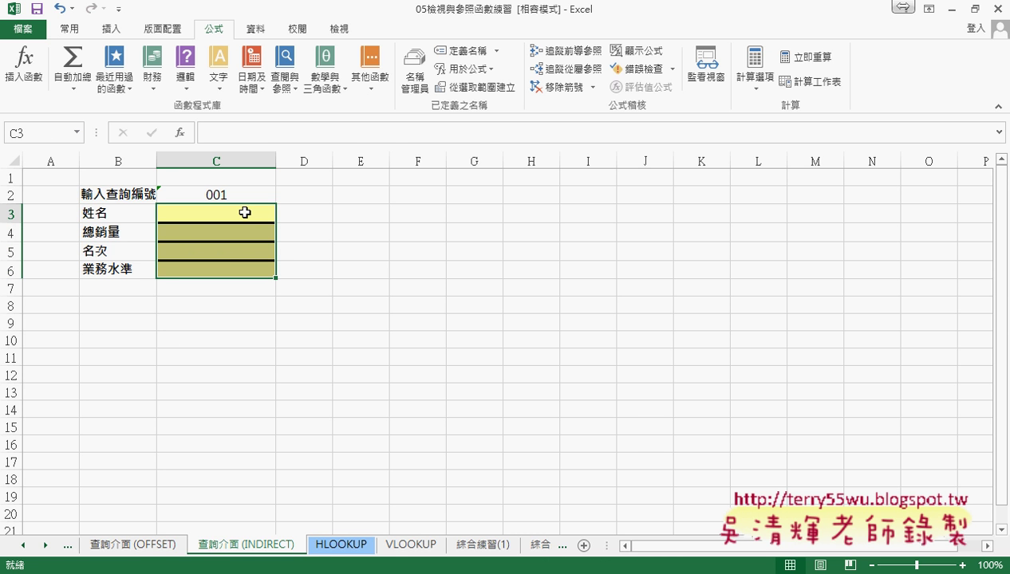
Insert the INDIRECT function into C3 and focus its Ref_text argument
left_click(187, 134)
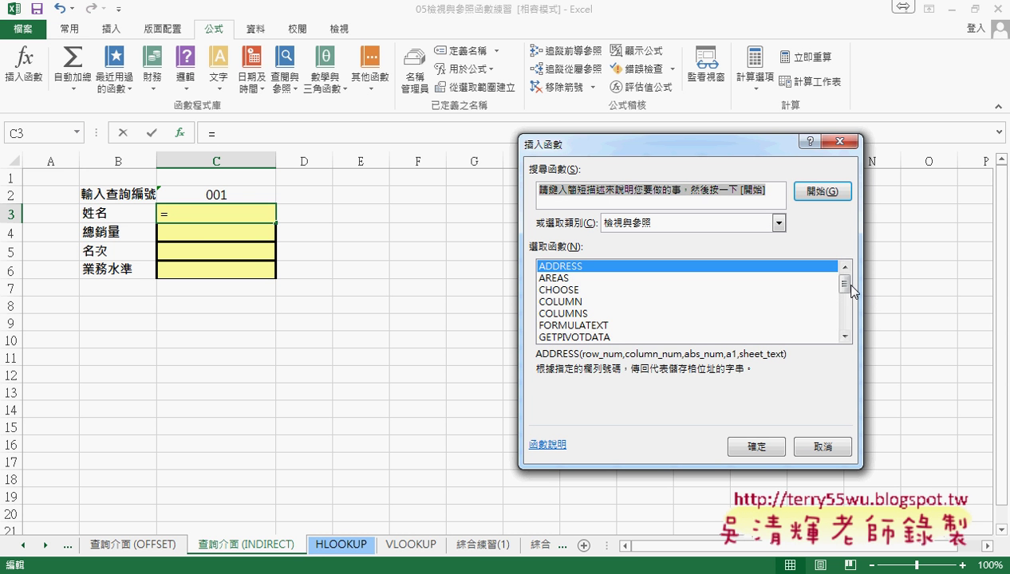
left_click_drag(846, 286, 849, 308)
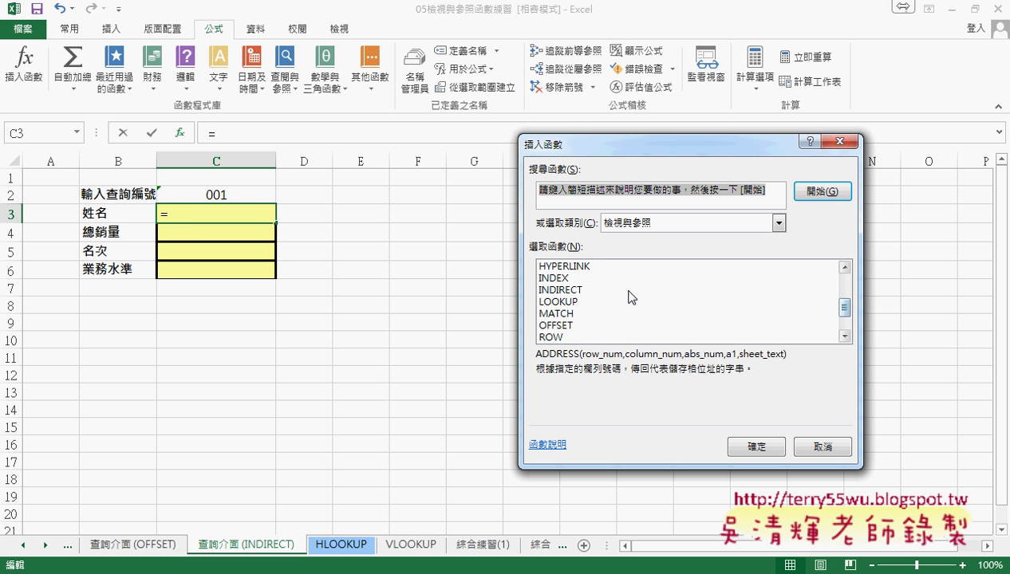
left_click(594, 290)
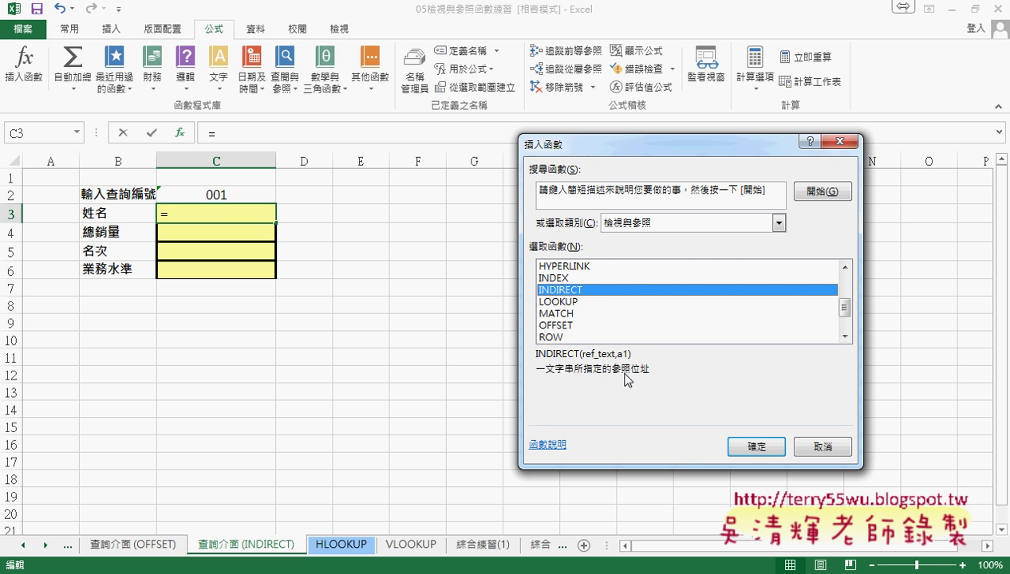
left_click(748, 445)
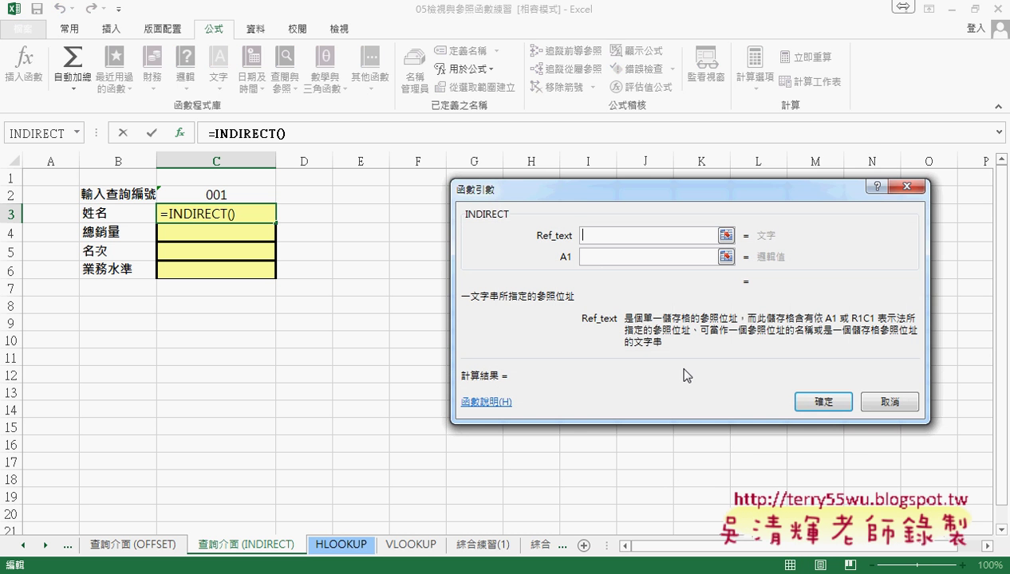
left_click(590, 257)
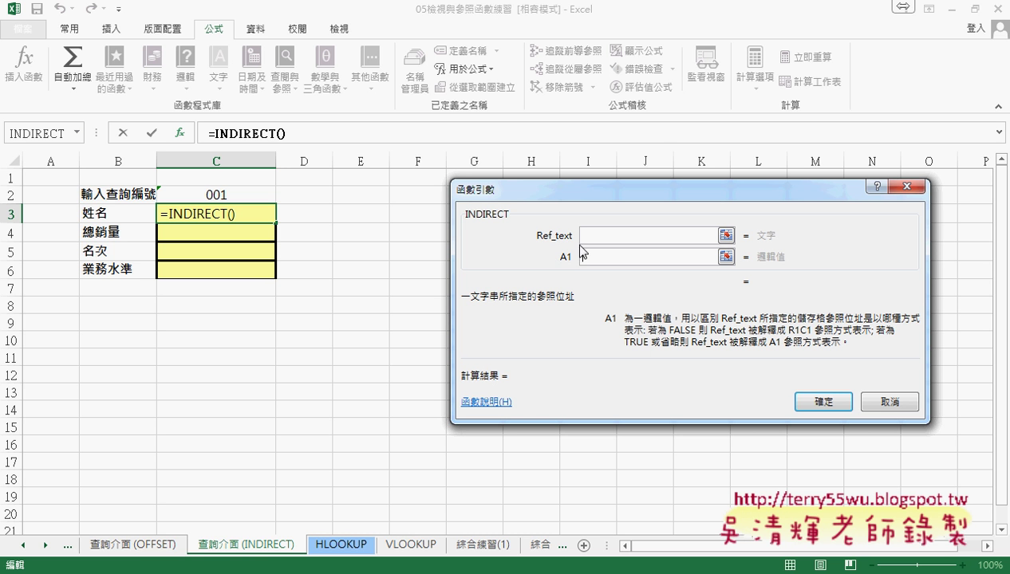
left_click(581, 233)
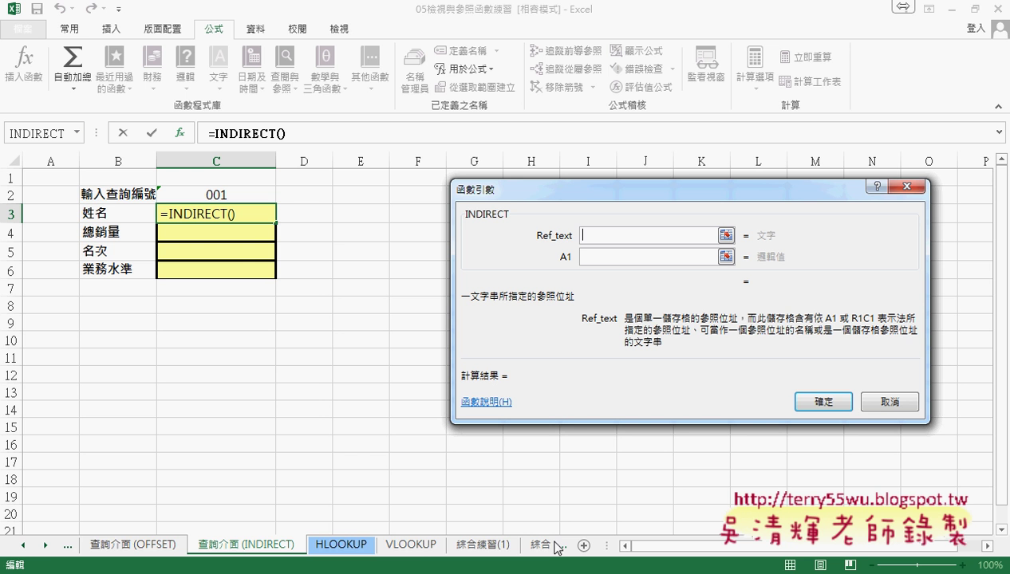
Point Ref_text at LOOKUP!B3 and confirm, giving a #REF! result in C3
left_click(24, 546)
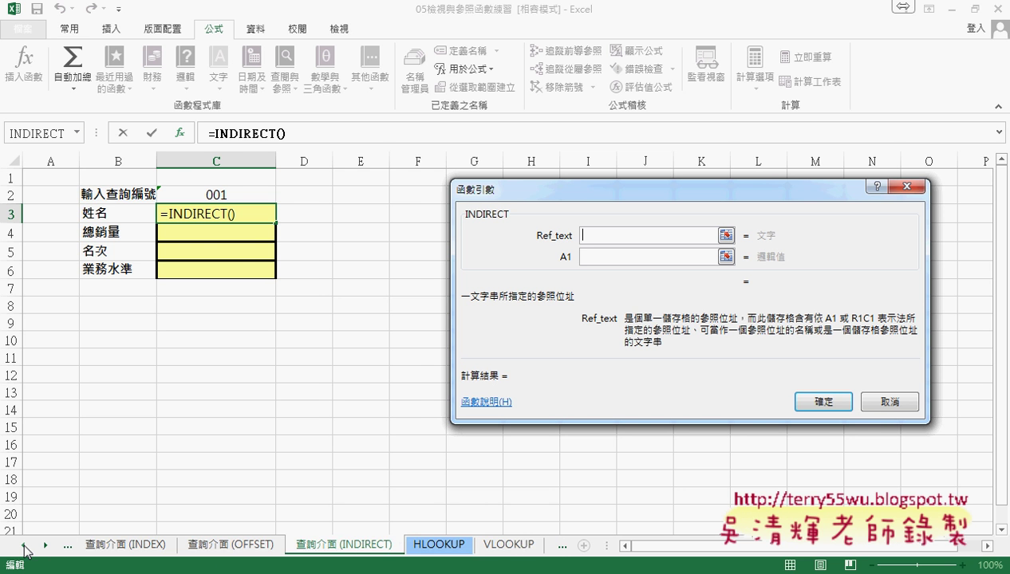
left_click(24, 546)
left_click(24, 546)
left_click(24, 546)
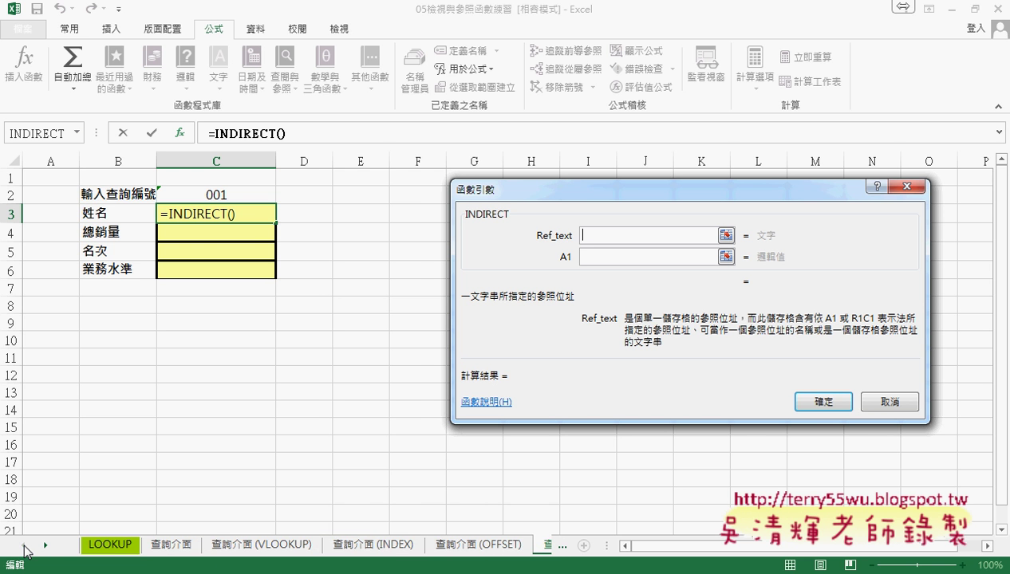
left_click(115, 549)
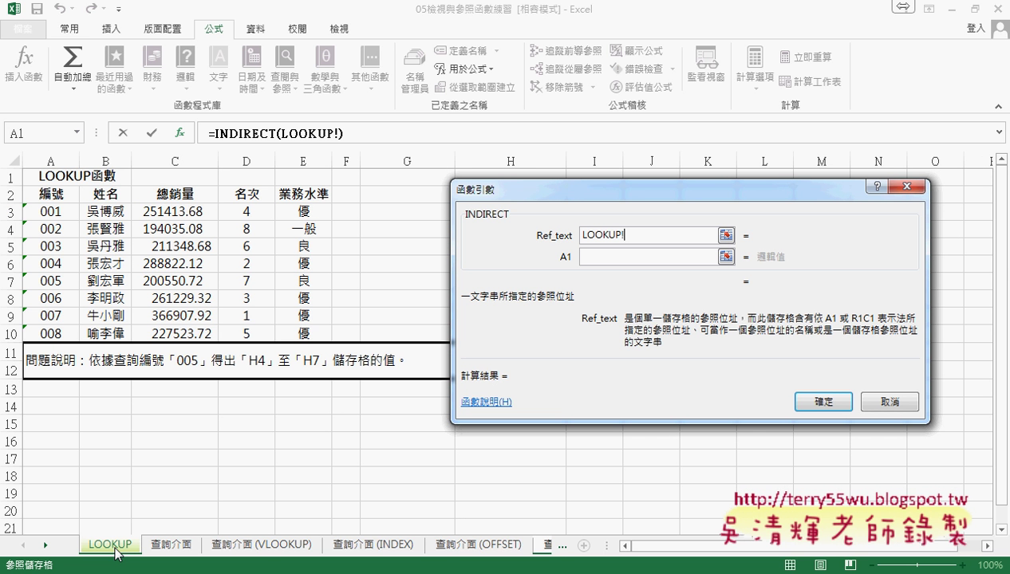
left_click(112, 213)
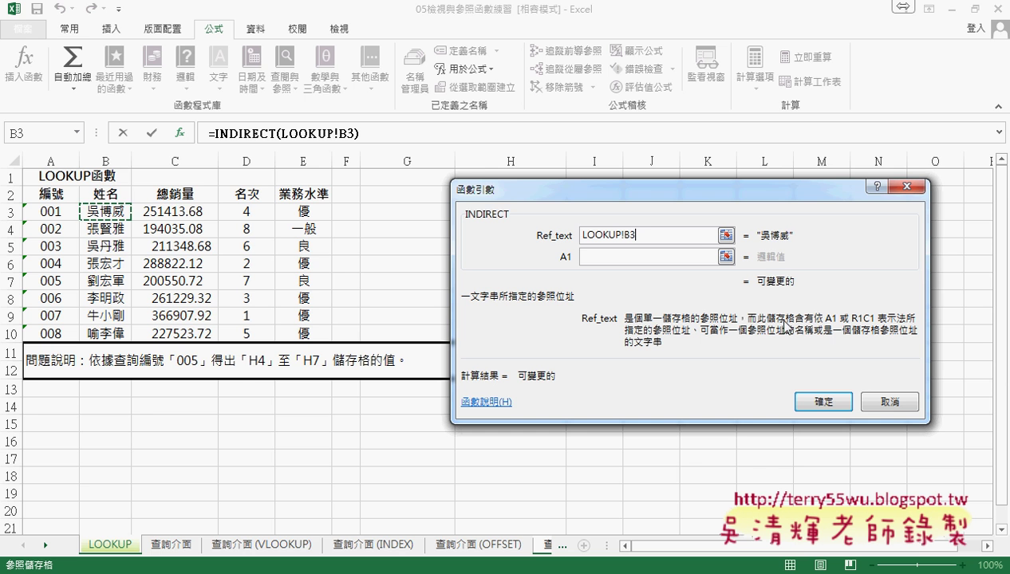
left_click(822, 403)
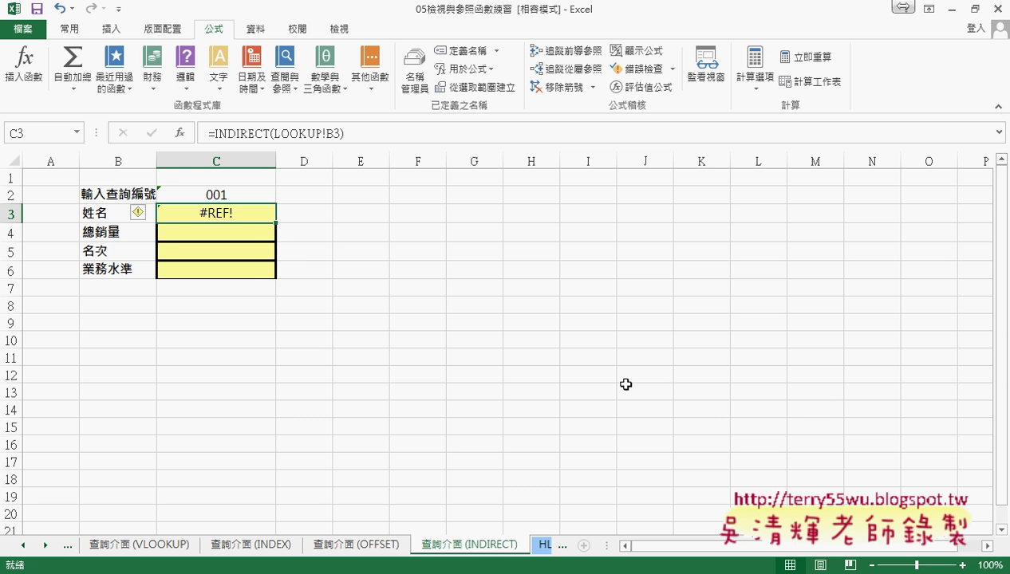
Wrap Ref_text in double quotes so C3 becomes =INDIRECT("LOOKUP!B3")
left_click(232, 134)
left_click(190, 135)
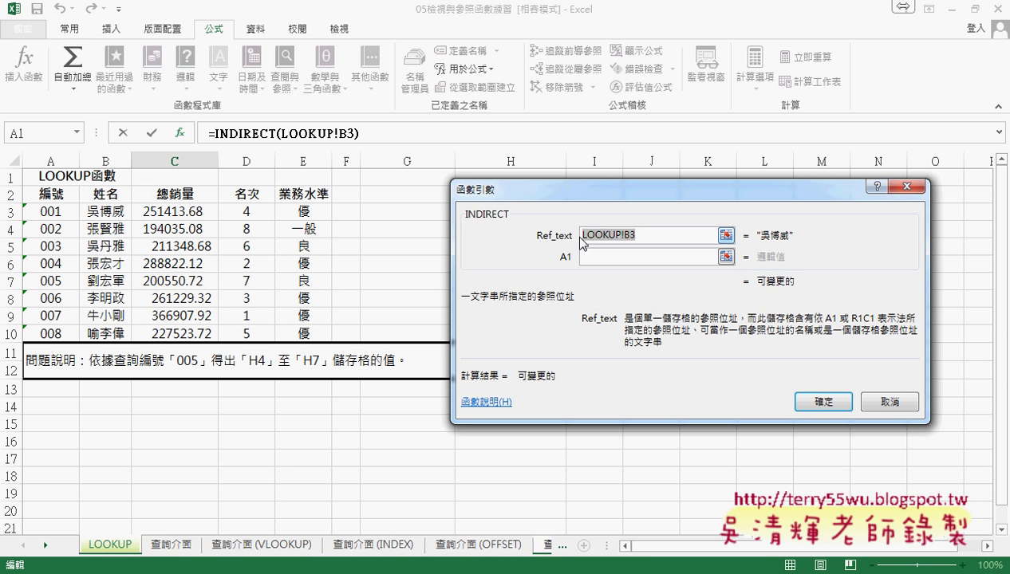
left_click(581, 236)
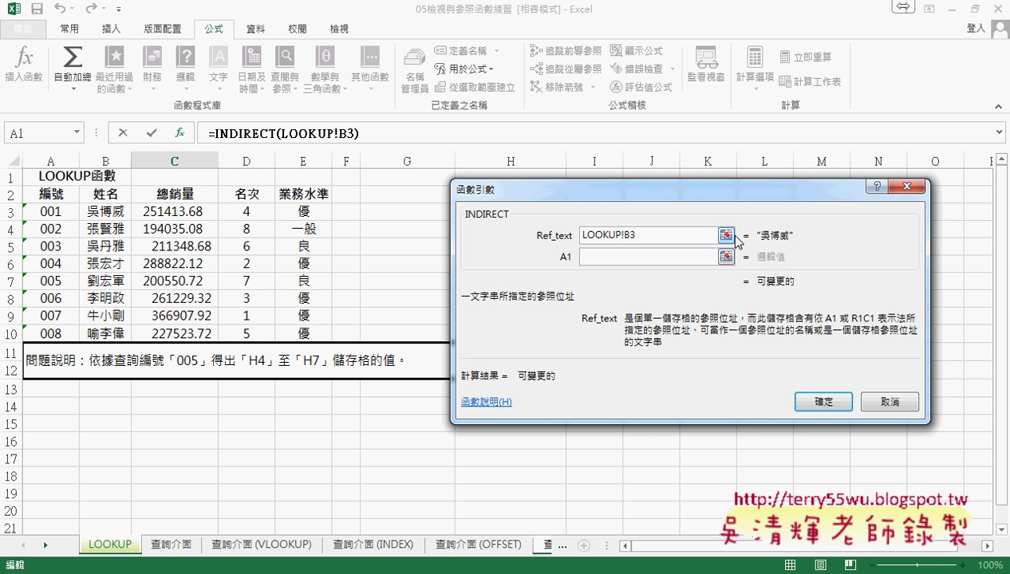
type("\"")
key("End")
type("\"")
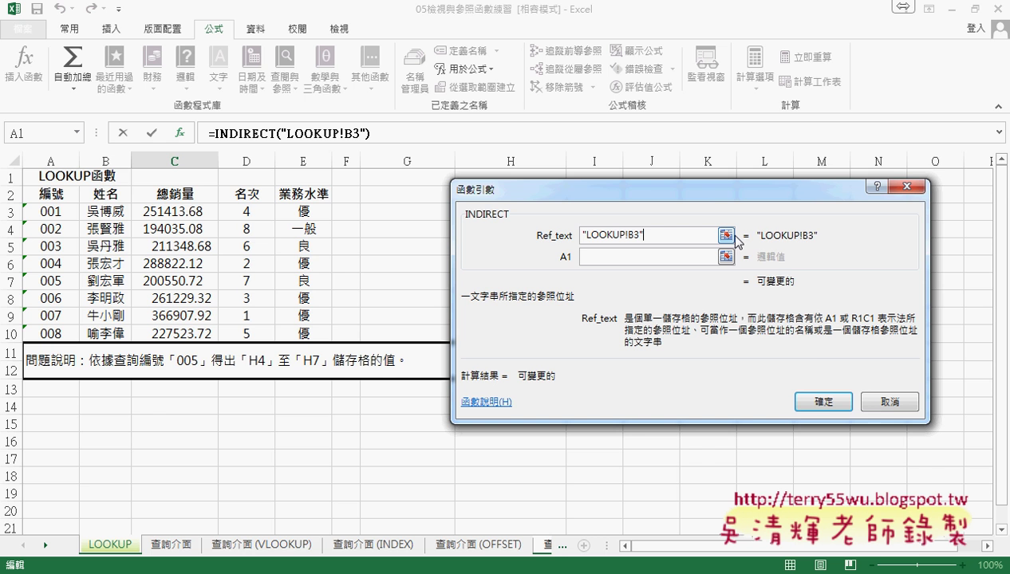
left_click(824, 403)
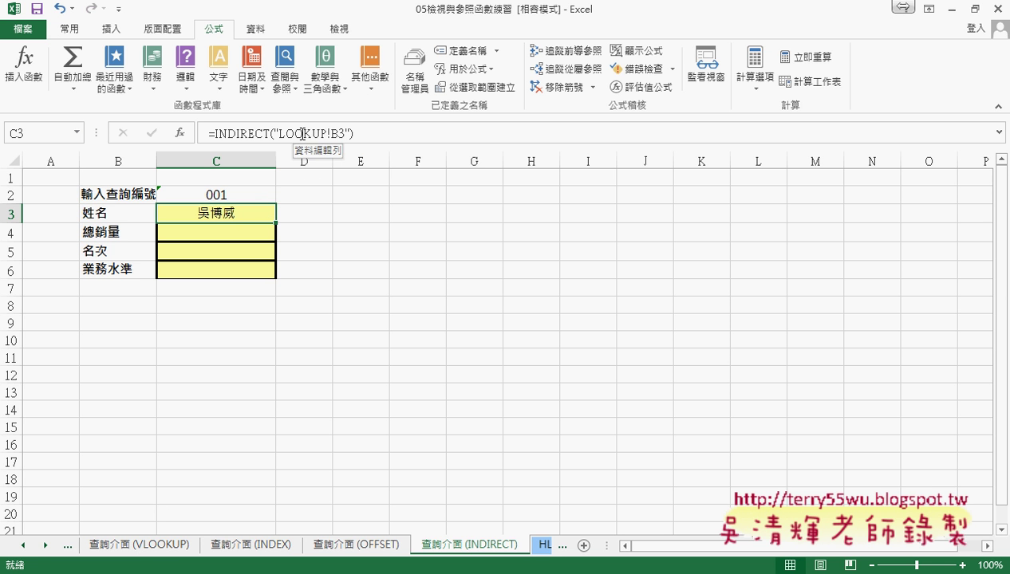
Check ID 001 in row 3 of LOOKUP, then return to 查詢介面 (INDIRECT)
left_click(22, 545)
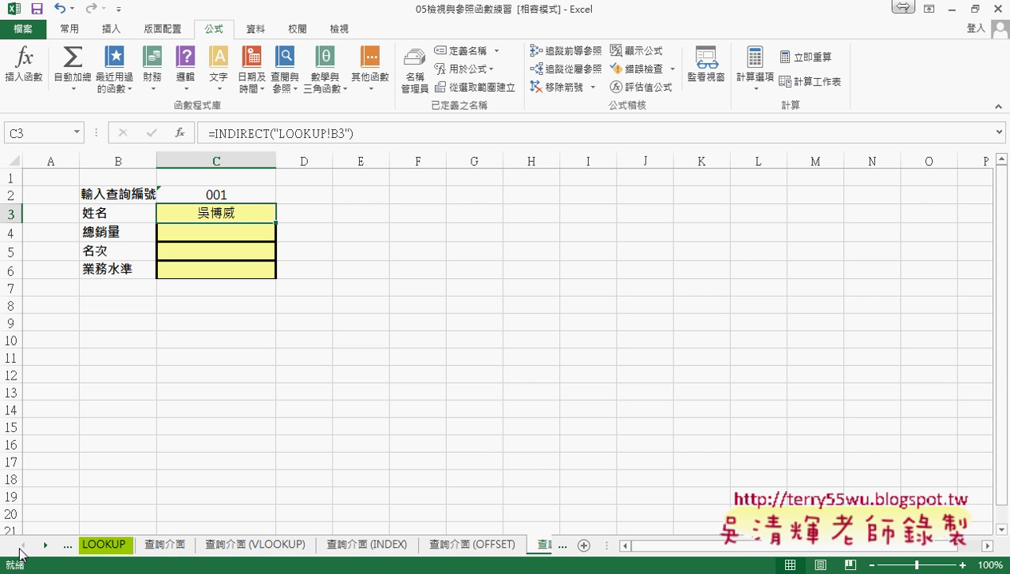
left_click(111, 545)
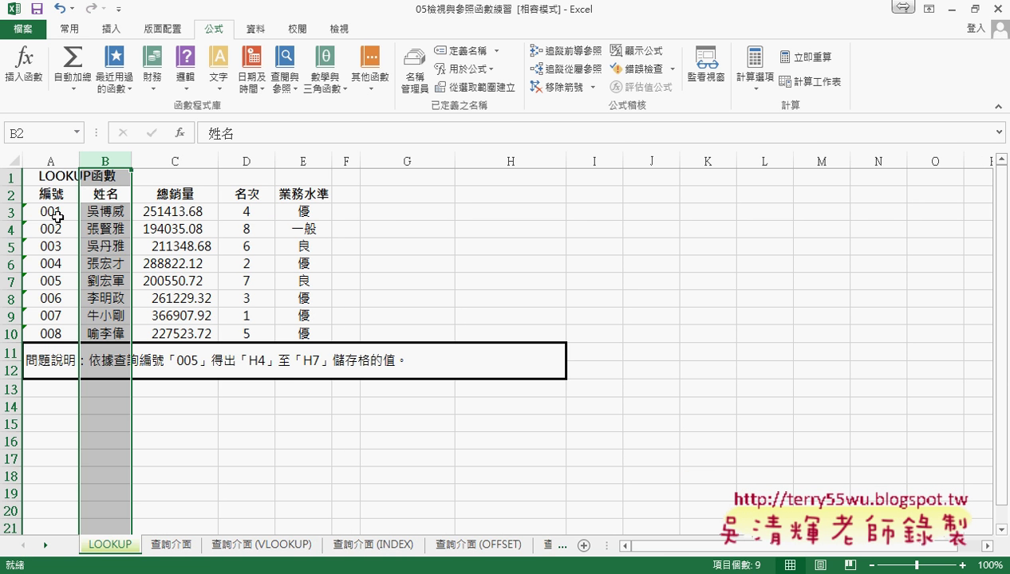
left_click(11, 213)
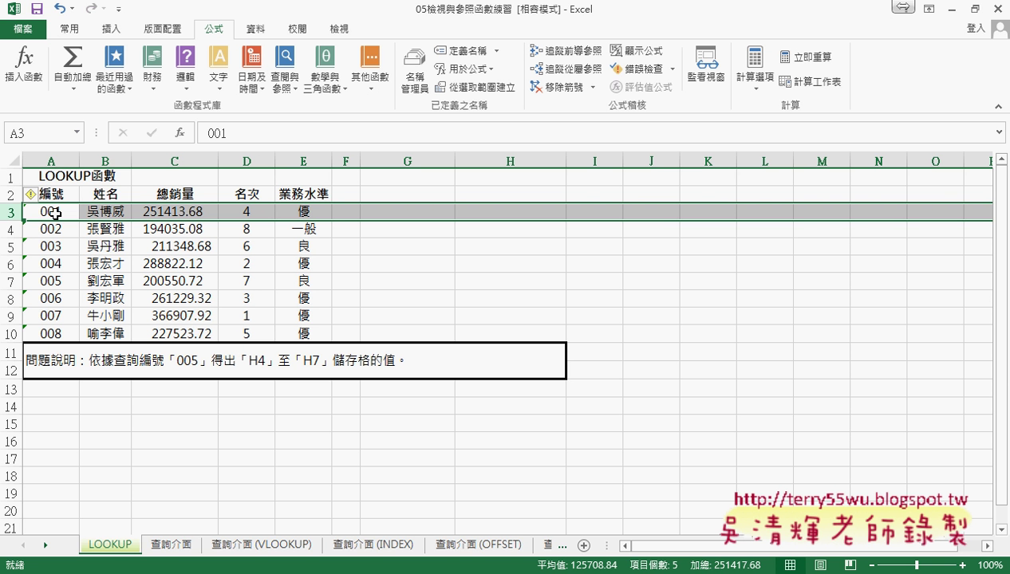
left_click(55, 214)
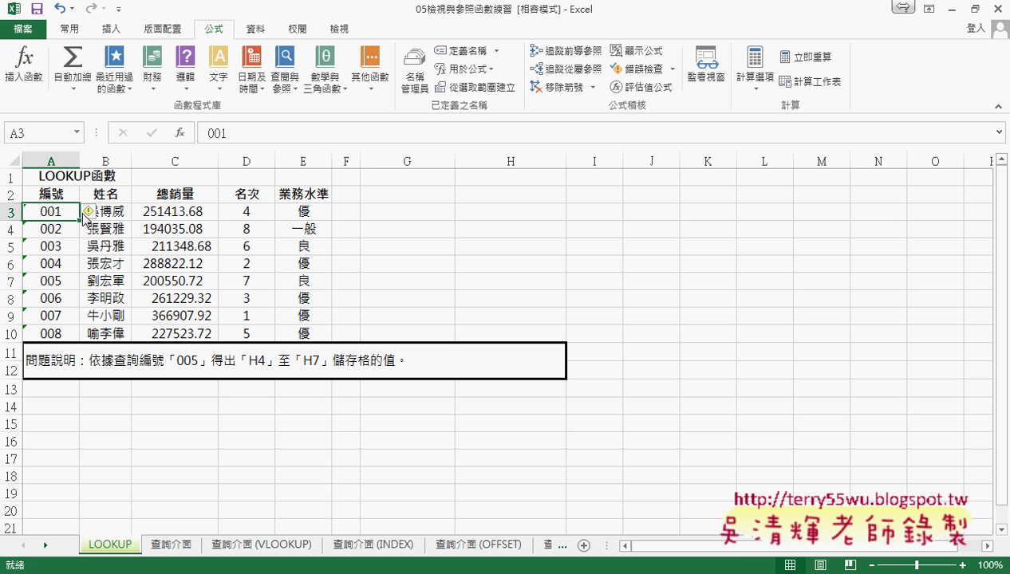
left_click_drag(63, 200, 76, 216)
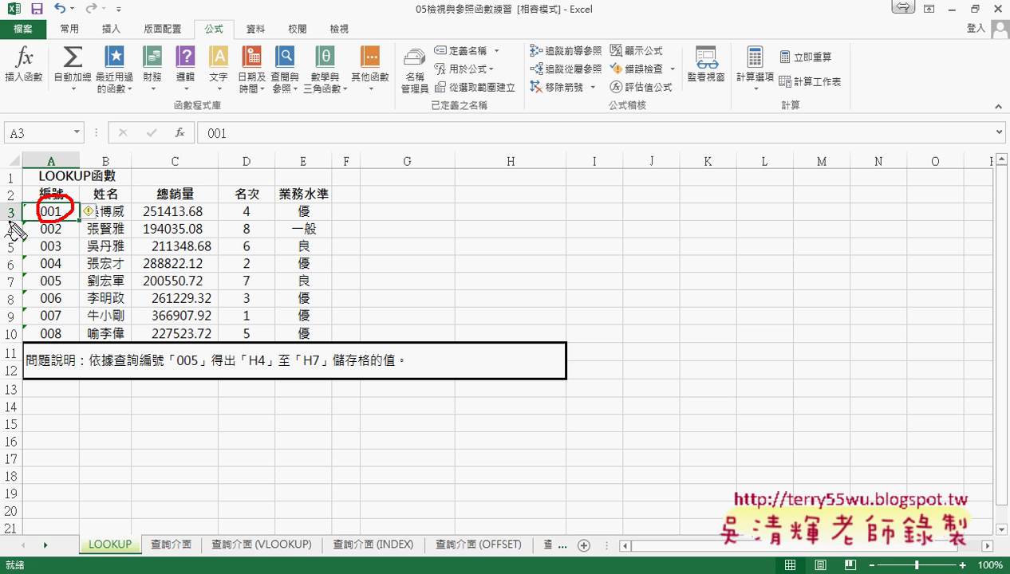
left_click_drag(5, 220, 17, 221)
key("Escape")
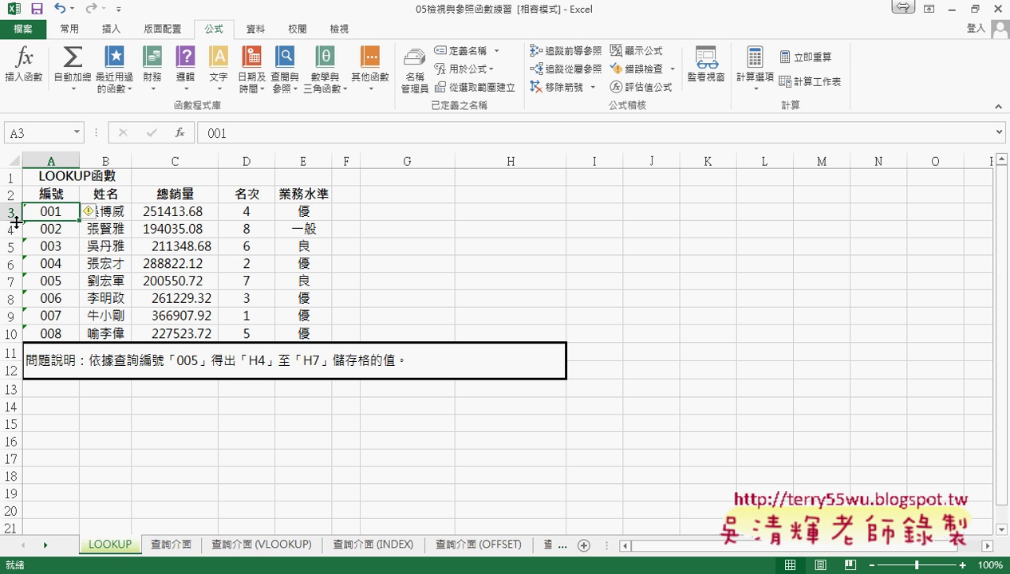
left_click(563, 547)
left_click(526, 546)
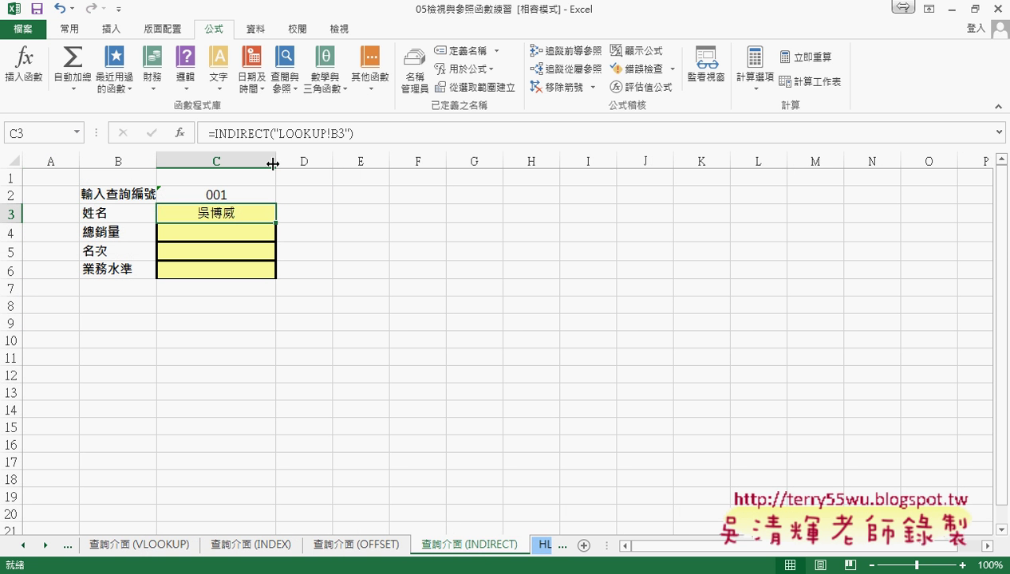
Change C3 to =INDIRECT("LOOKUP!B"&C2+2) so the row follows the ID
left_click(341, 135)
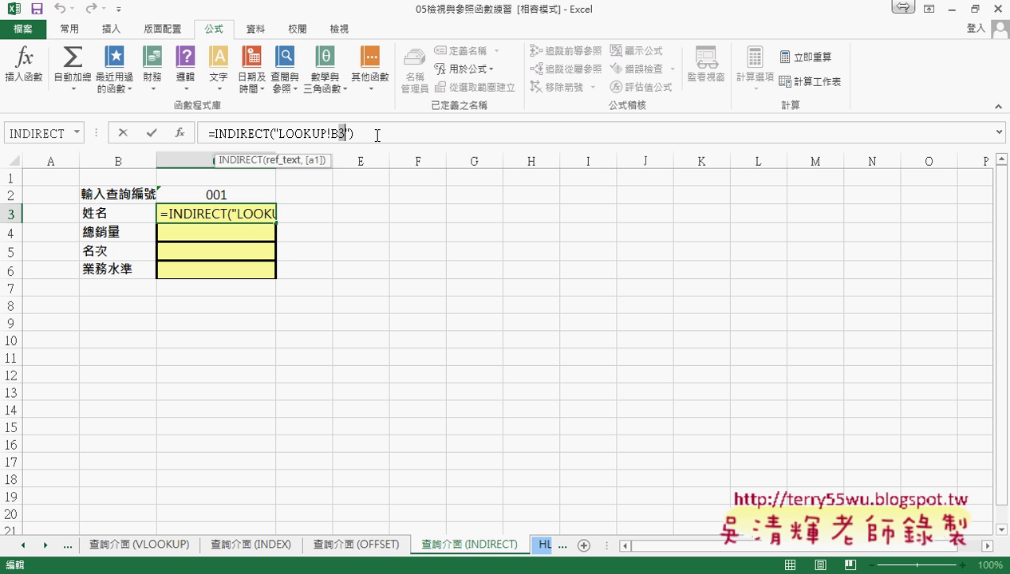
key("BackSpace")
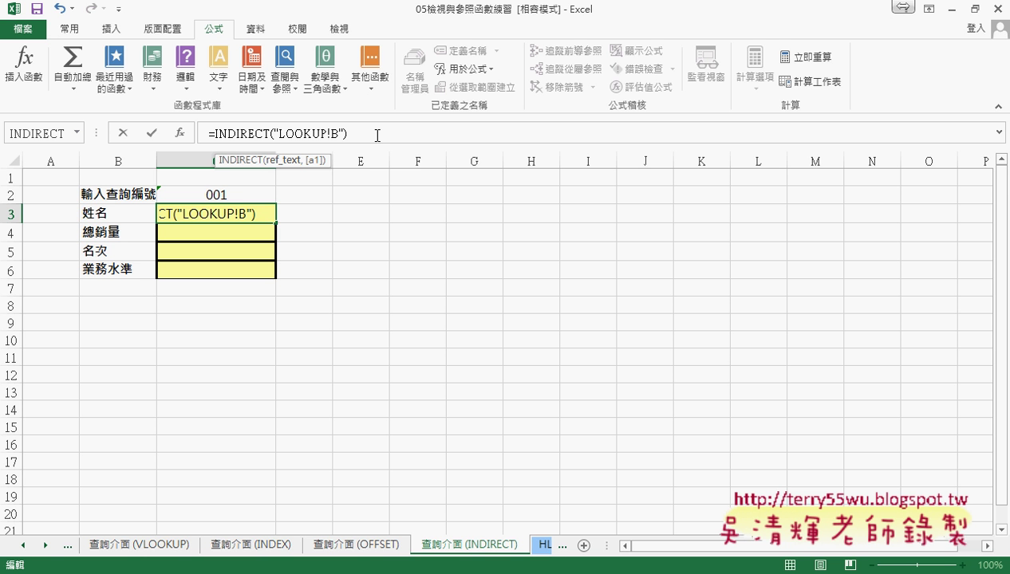
type("&")
left_click(235, 198)
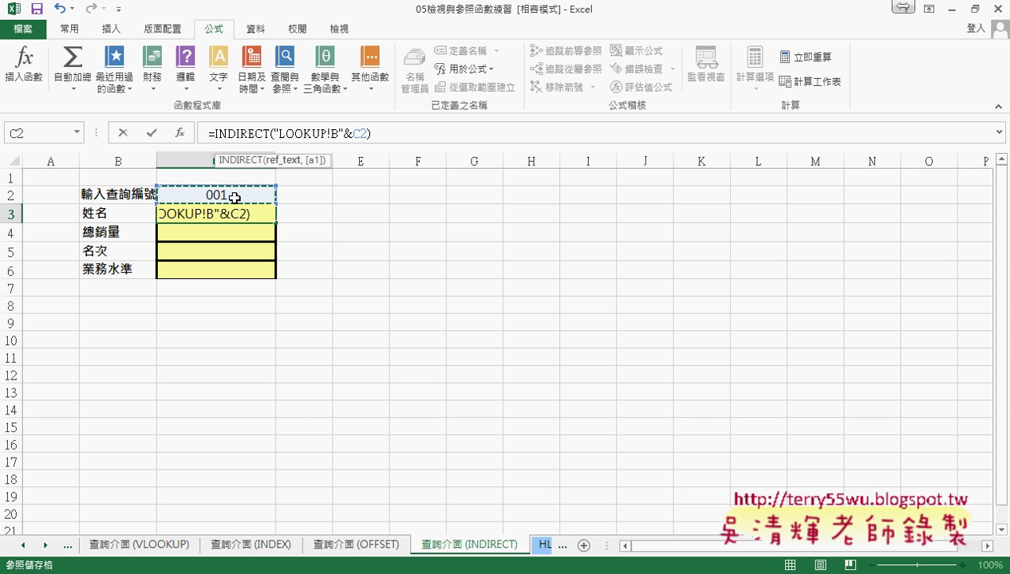
type("+2")
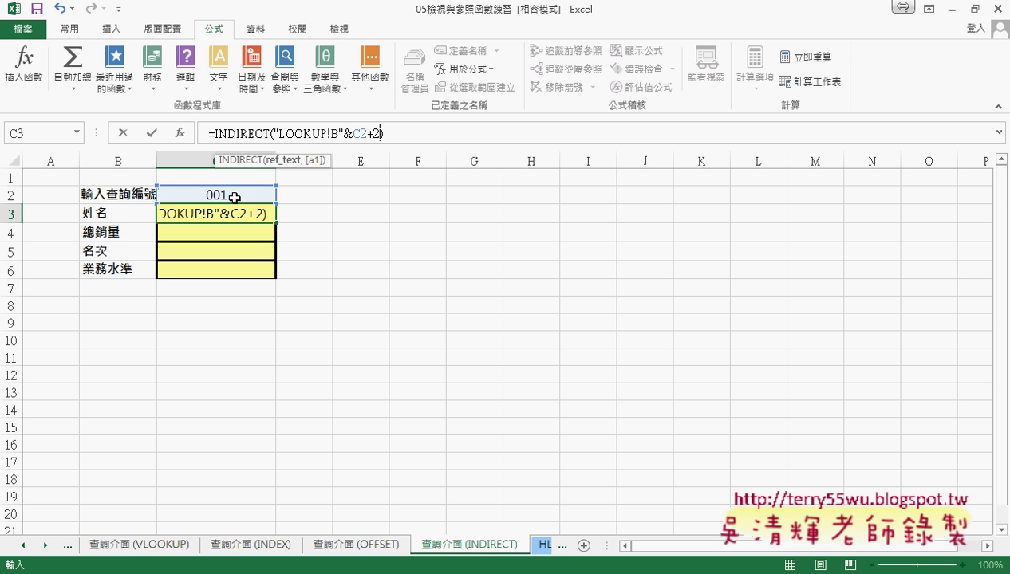
left_click(151, 133)
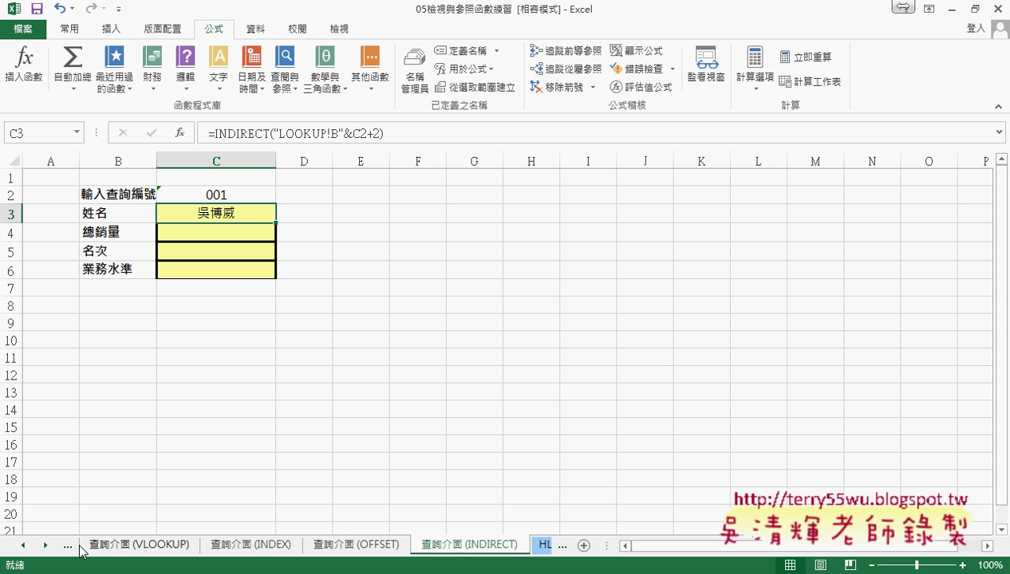
left_click(24, 546)
left_click(24, 546)
left_click(102, 546)
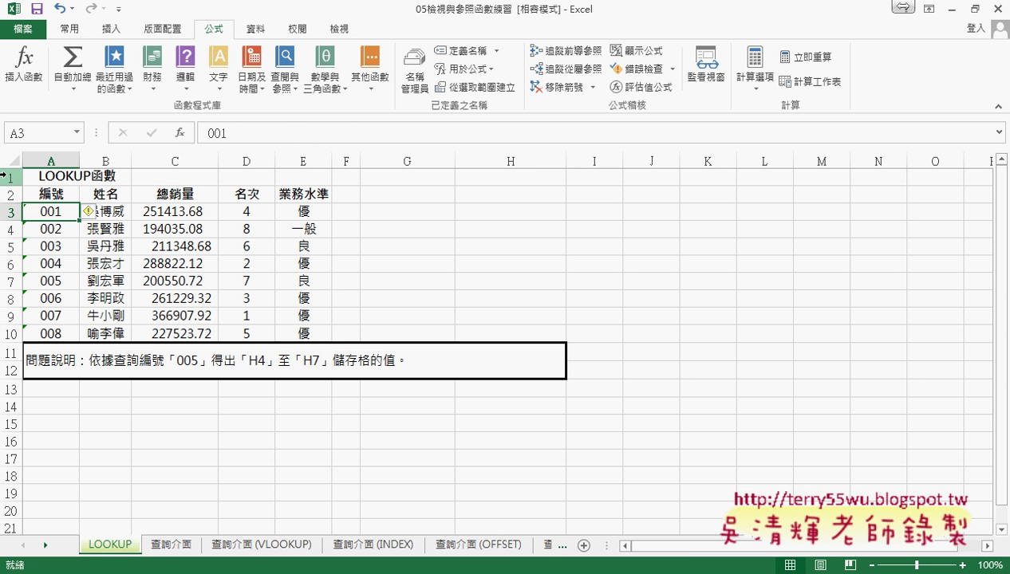
left_click_drag(11, 177, 12, 195)
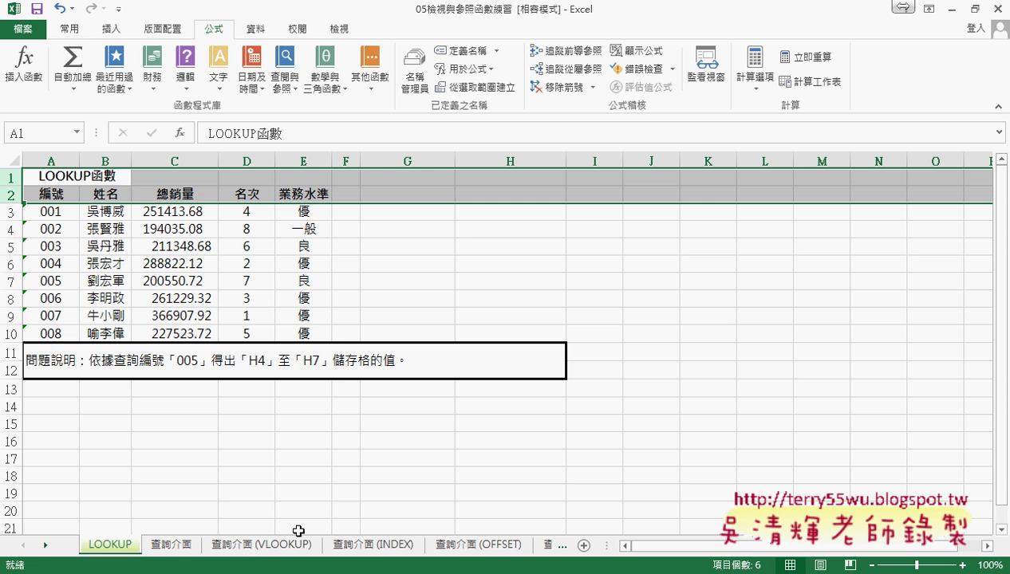
left_click(561, 545)
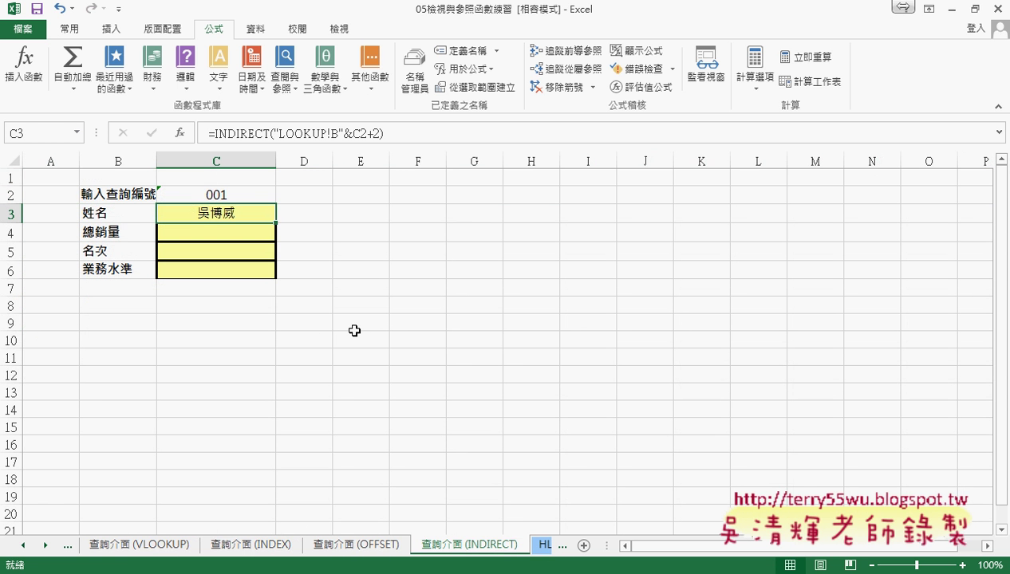
left_click(338, 135)
double_click(334, 134)
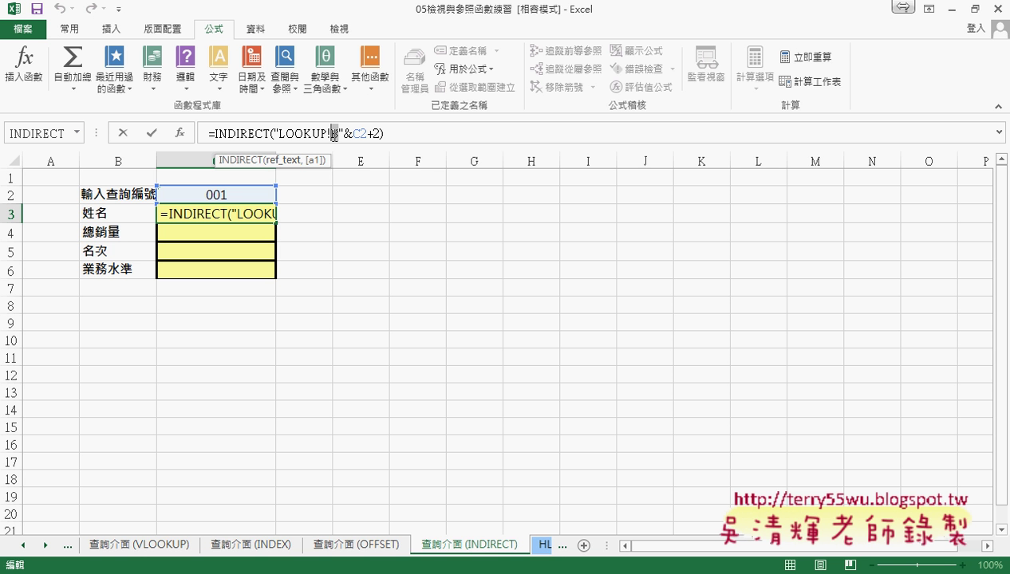
type("B")
left_click_drag(360, 134, 365, 140)
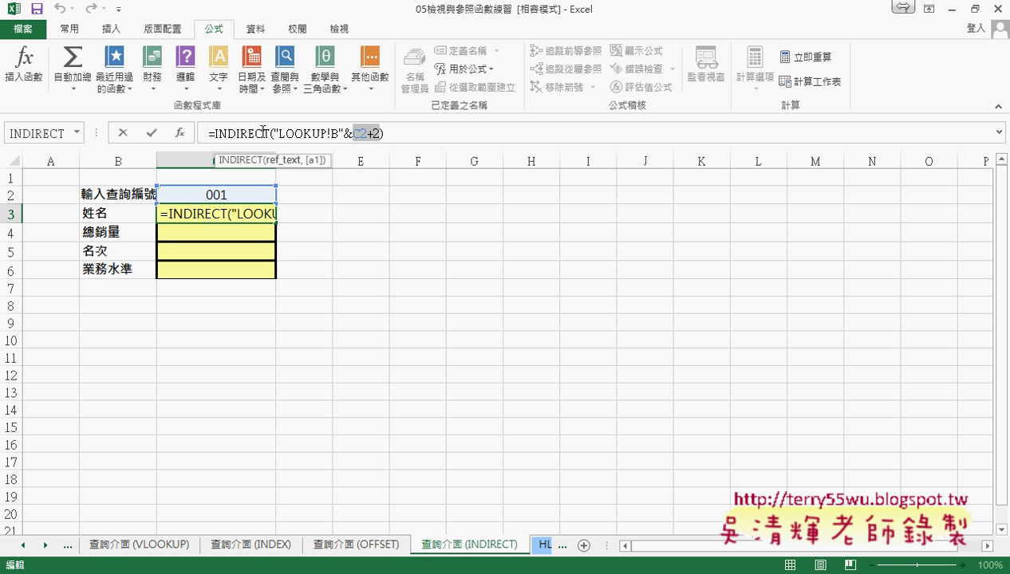
left_click(152, 132)
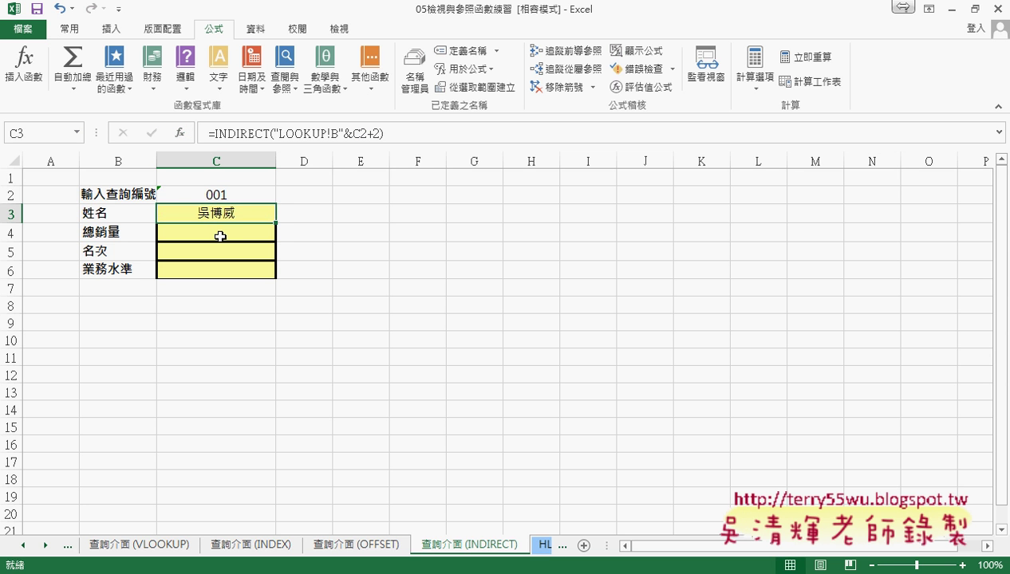
Step the C2 query ID through 002 and 003 to 004, watching C3's name update
left_click(226, 194)
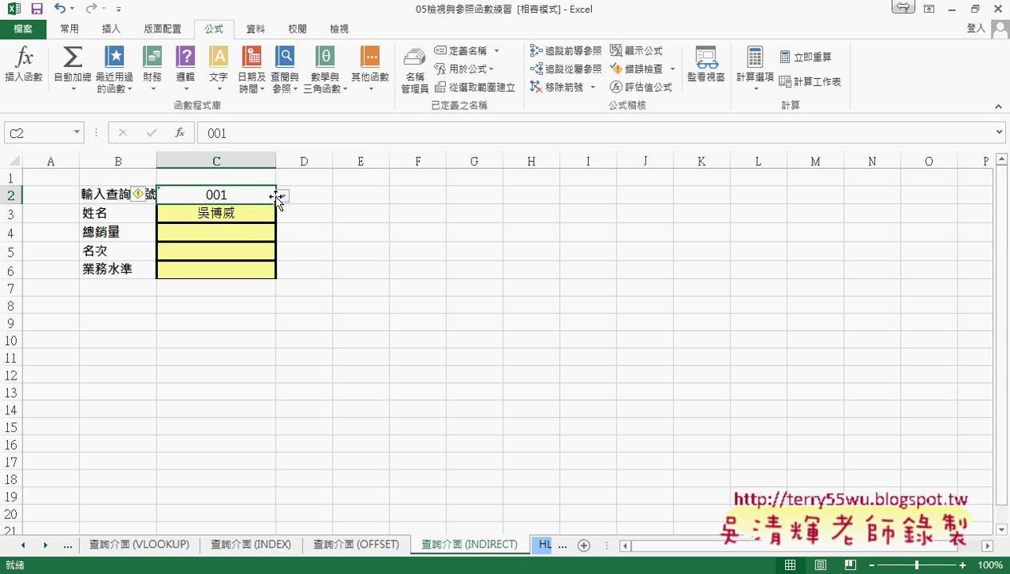
left_click(283, 195)
left_click(279, 222)
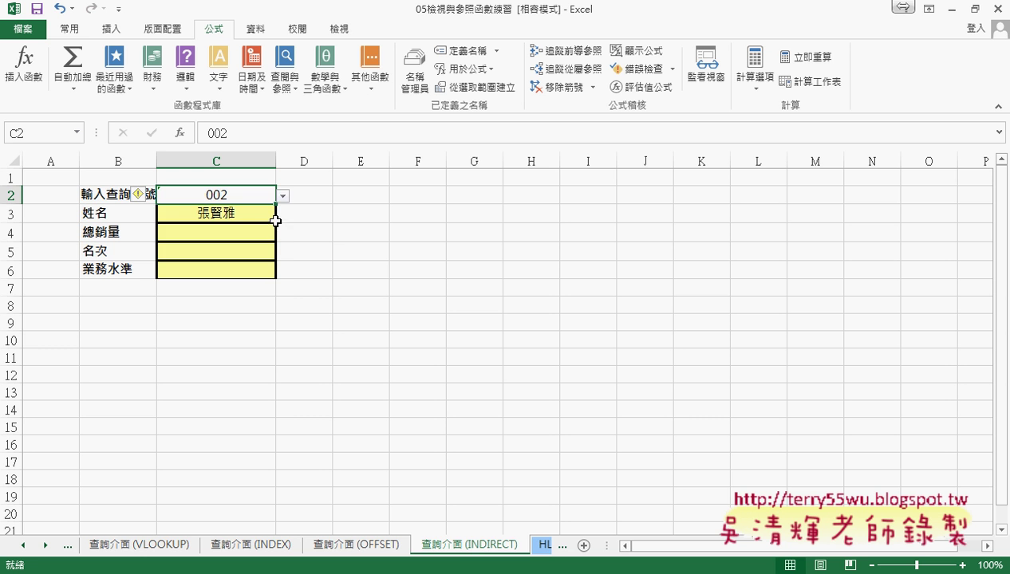
left_click(282, 196)
left_click(279, 237)
left_click(282, 195)
left_click(281, 236)
left_click(239, 212)
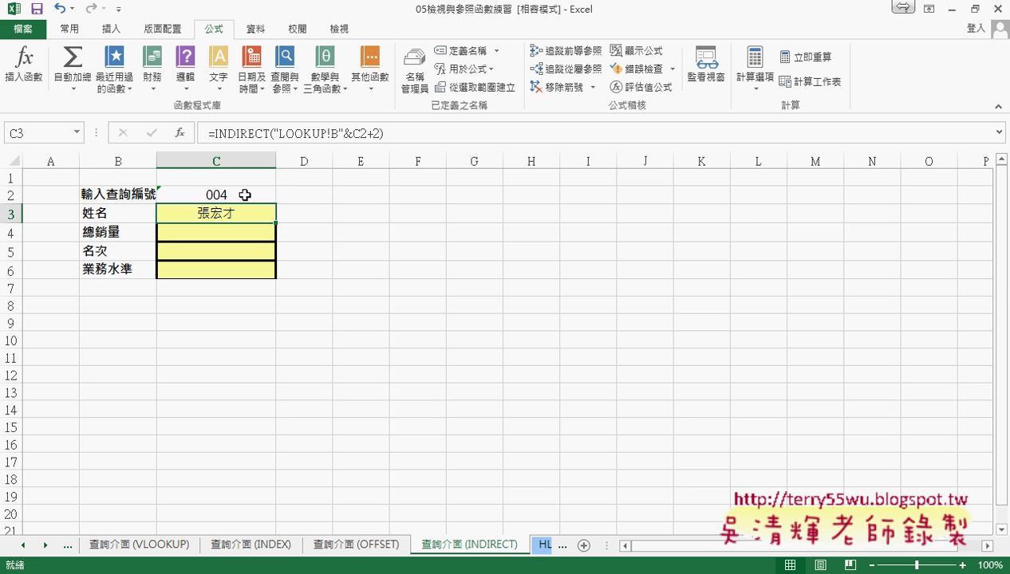
left_click(231, 195)
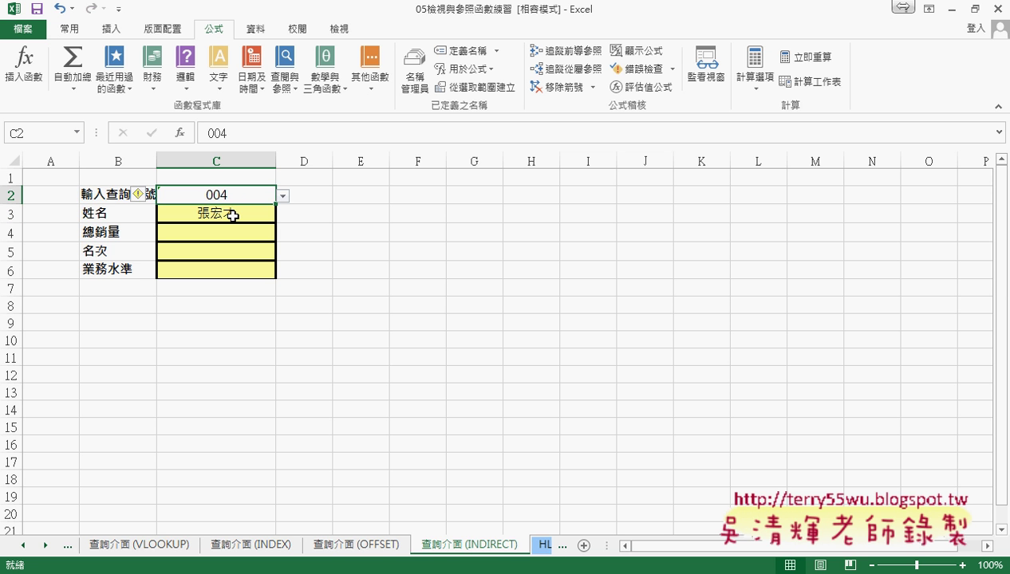
left_click(232, 215)
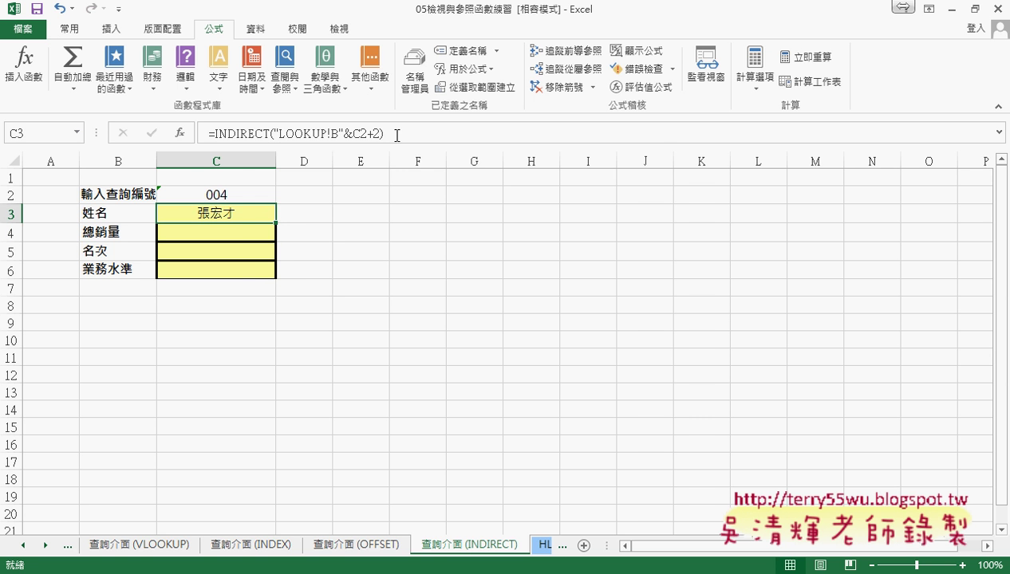
Copy C3's INDIRECT formula text from the formula bar
left_click_drag(392, 134, 210, 134)
right_click(250, 139)
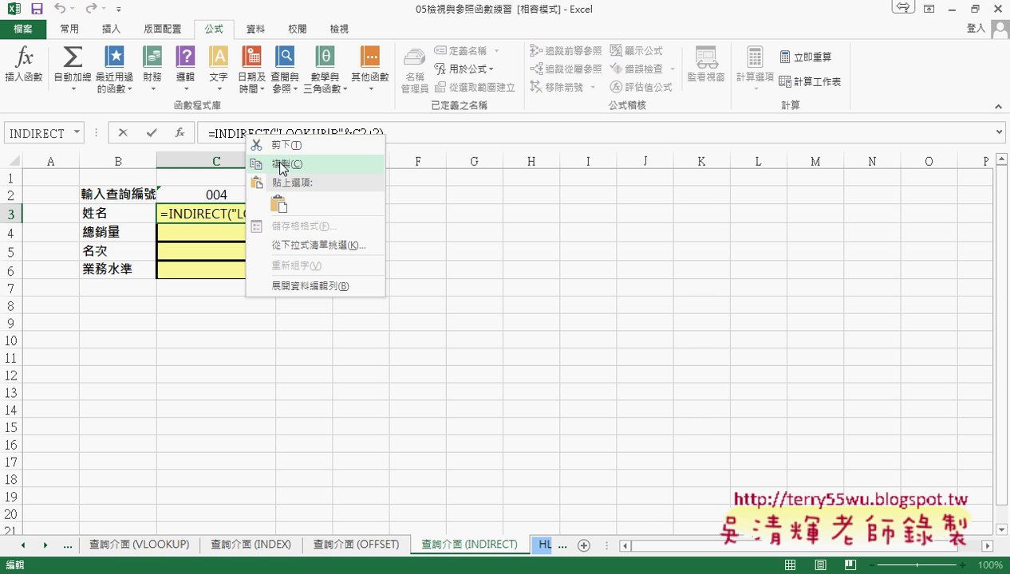
left_click(276, 163)
left_click(122, 133)
Paste the formula into C4 with column C for total sales 288822.12
left_click(221, 233)
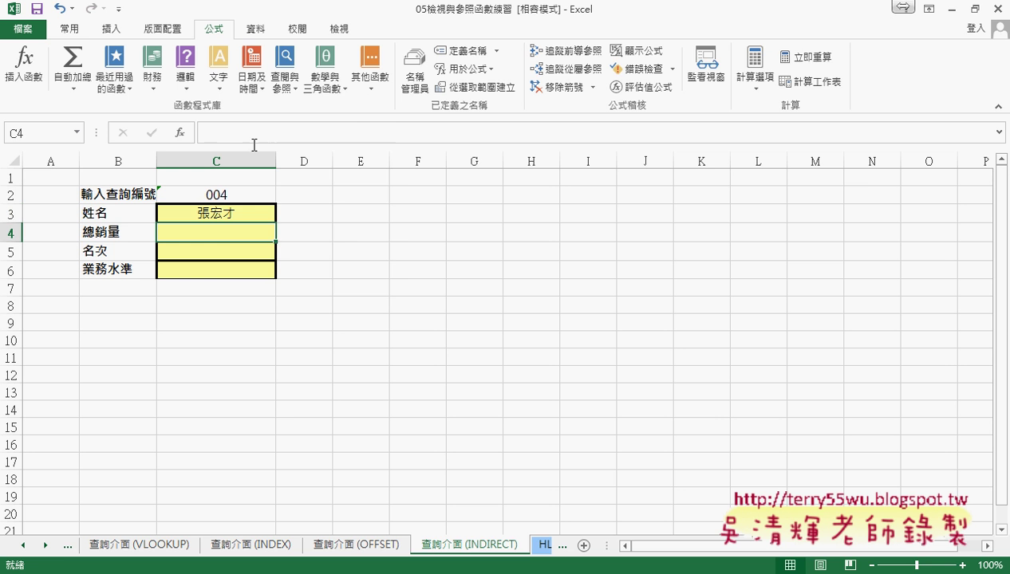
left_click(254, 134)
right_click(253, 136)
left_click(289, 199)
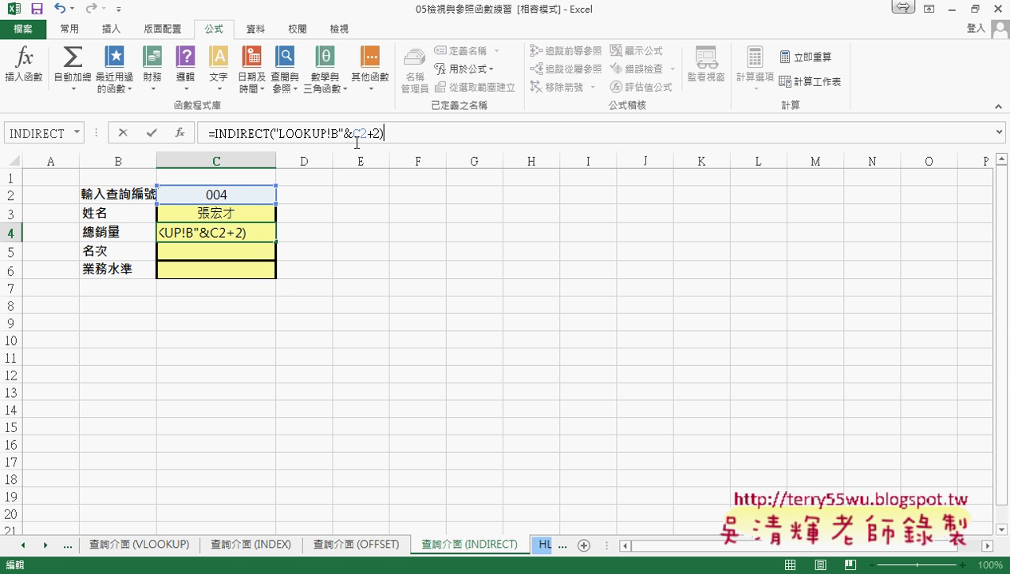
left_click(334, 134)
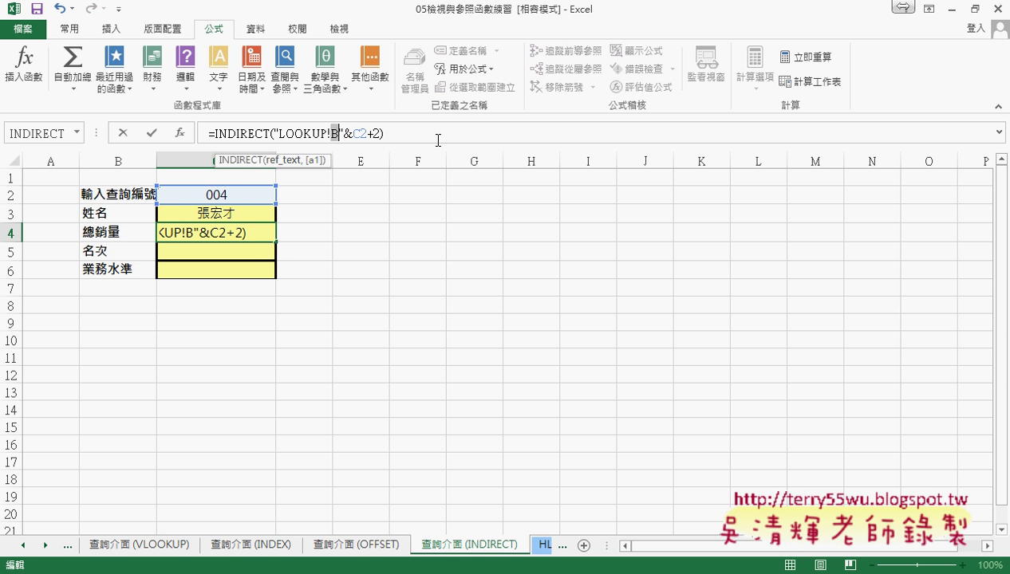
type("C")
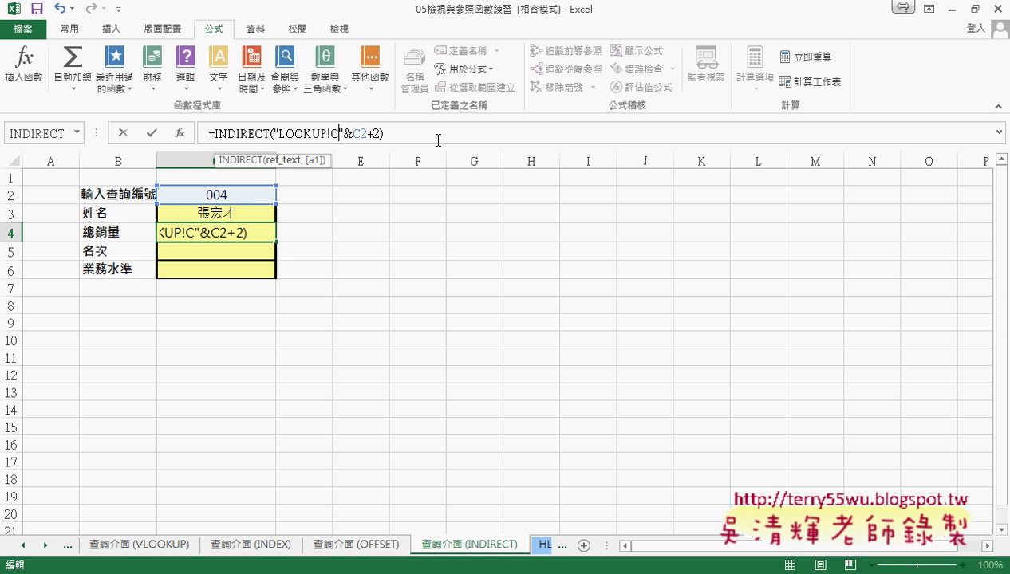
left_click(153, 133)
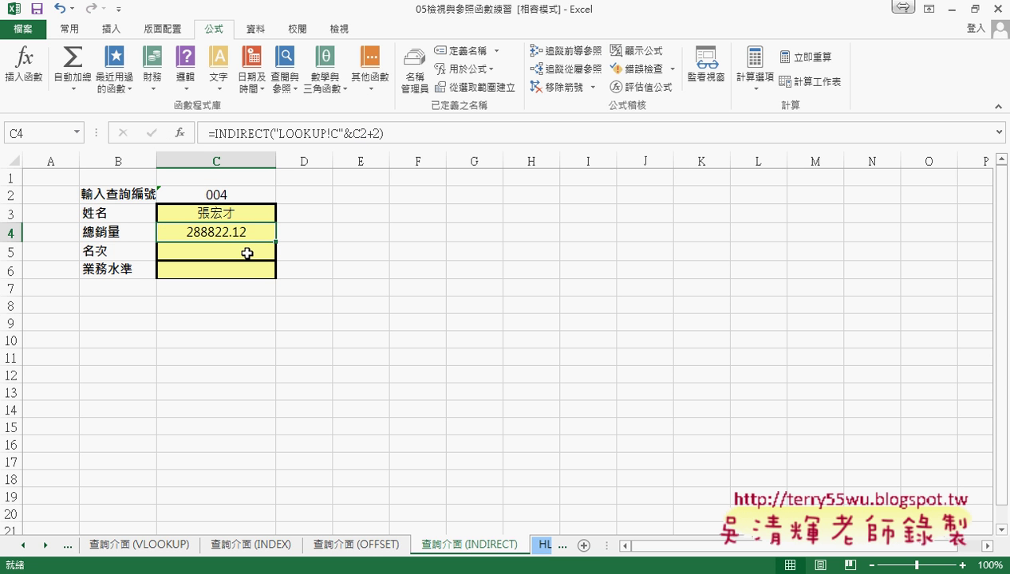
Paste the formula into C5 with column D to return rank 2
left_click(248, 253)
right_click(267, 135)
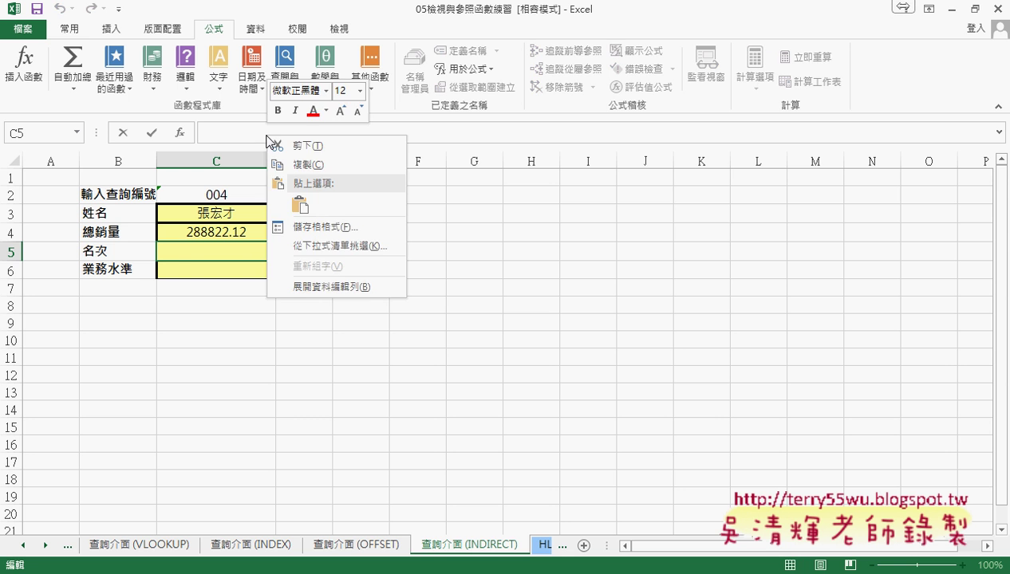
left_click(284, 186)
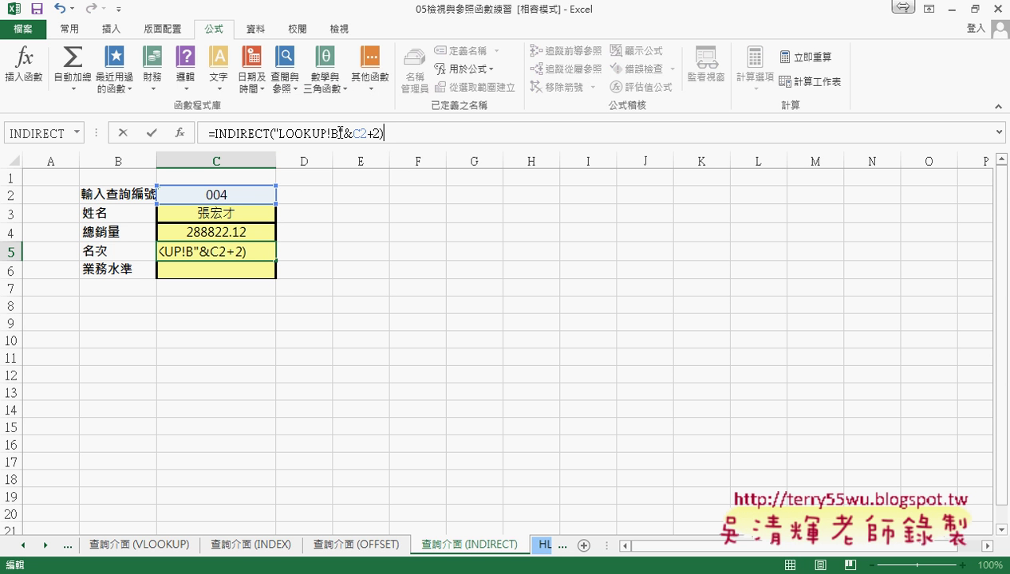
left_click(334, 133)
key("BackSpace")
type("D")
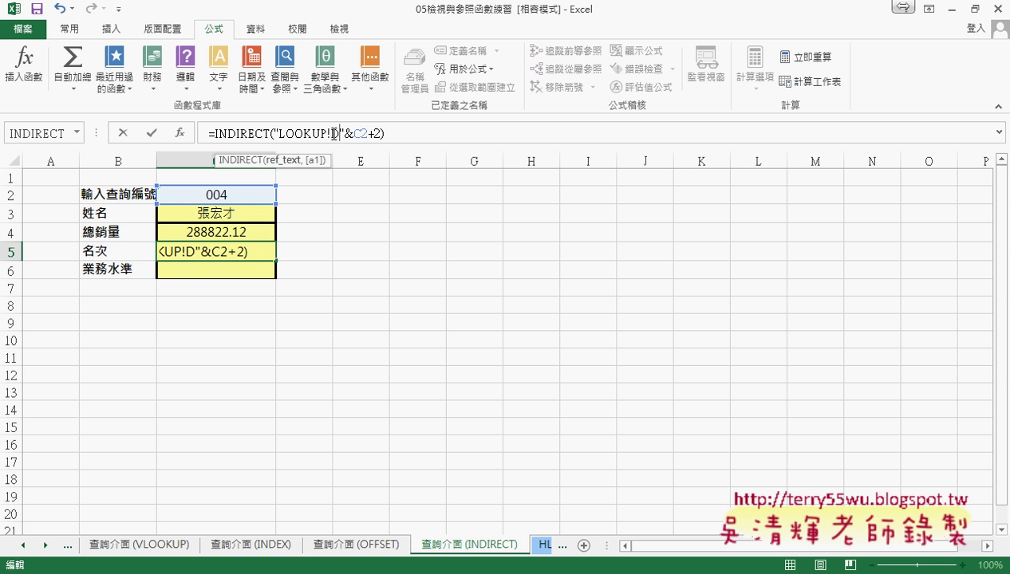
key("Return")
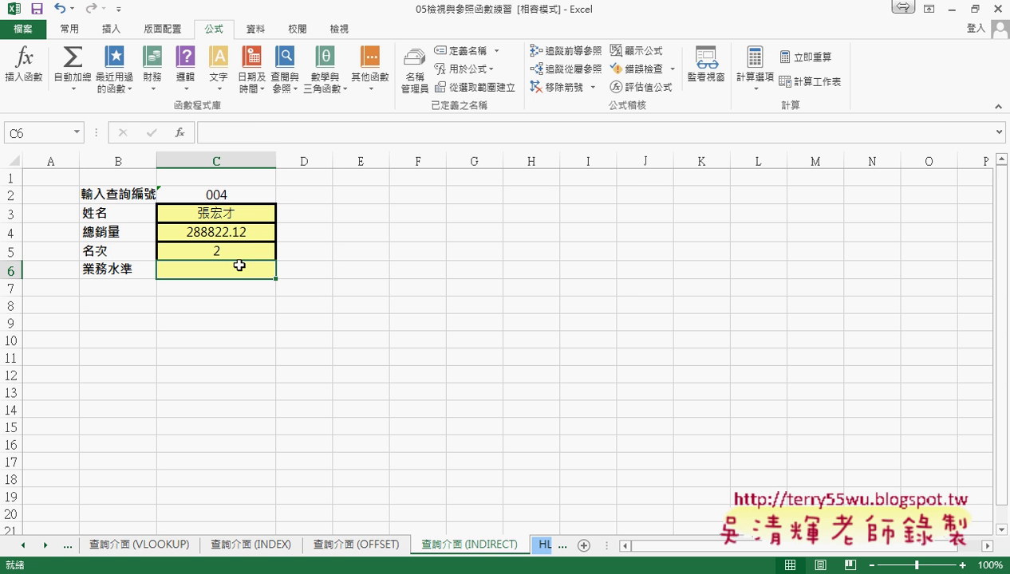
Paste the formula into C6 with column E to return level 優
right_click(252, 134)
left_click(287, 183)
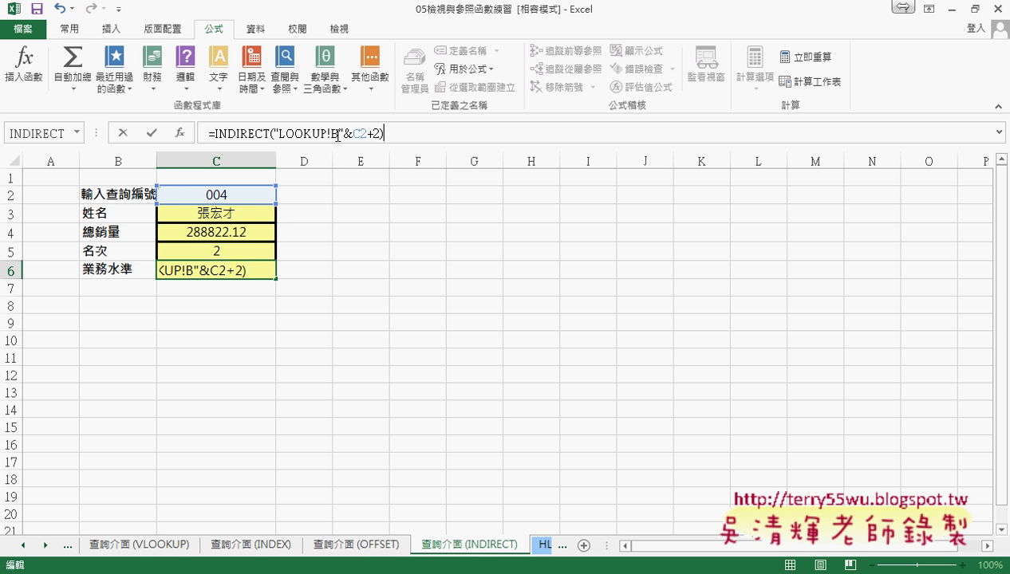
left_click(335, 134)
key("BackSpace")
type("E")
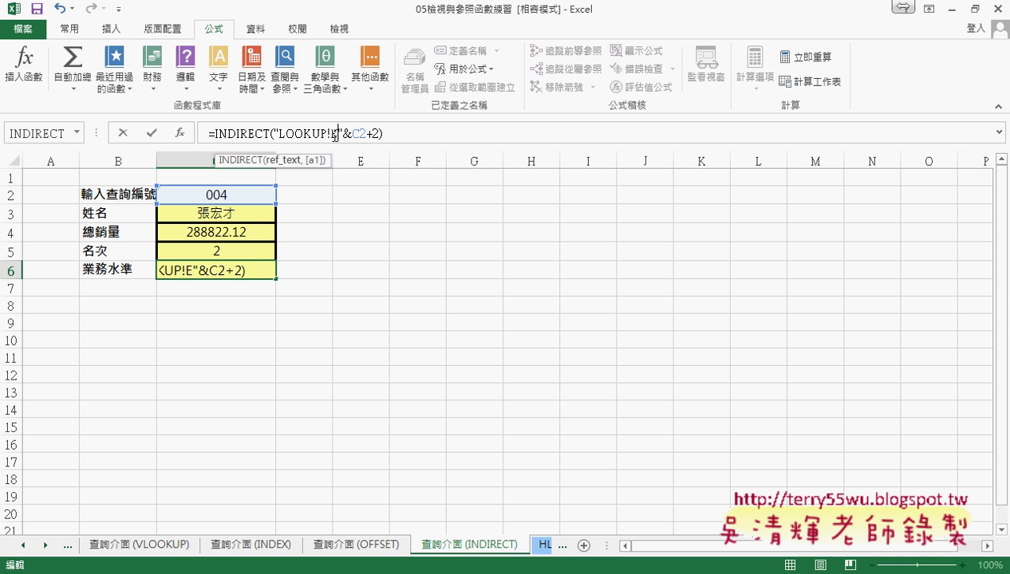
left_click(154, 133)
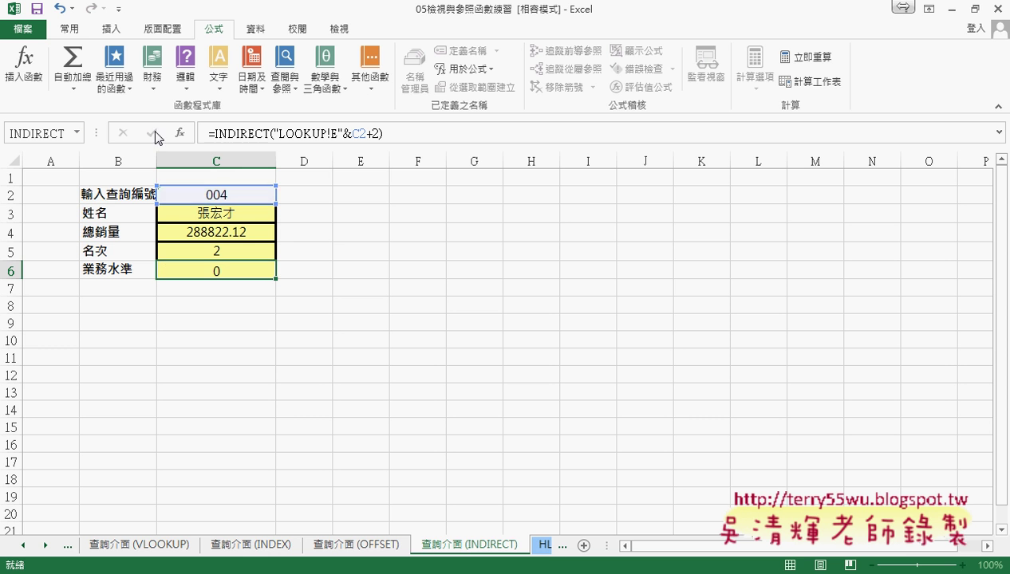
key("ctrl+z")
left_click(240, 215)
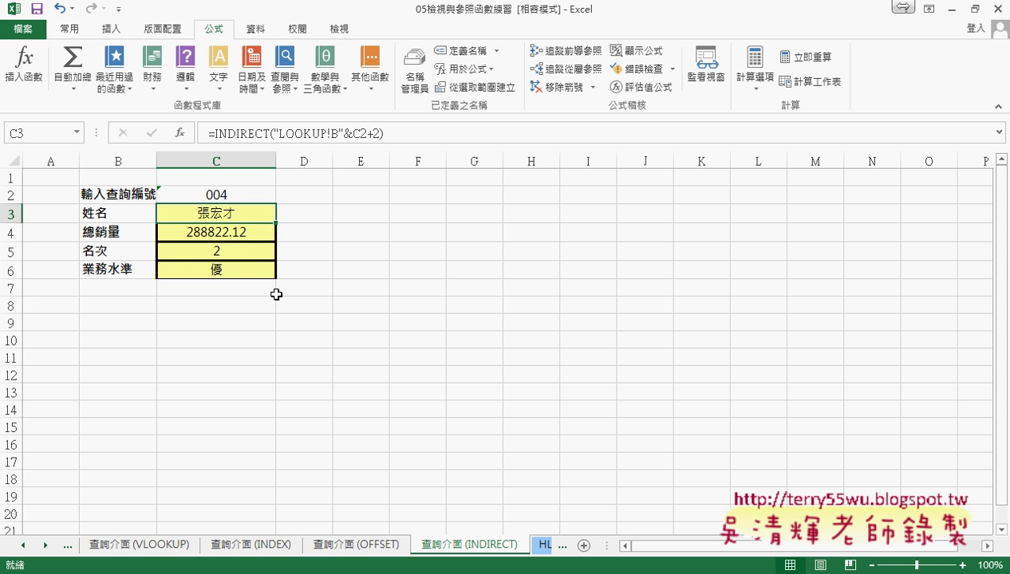
Review the INDIRECT formulas in C3 through C6, then Alt+Tab to the Google Docs notes
left_click(230, 232)
left_click(235, 252)
left_click(236, 269)
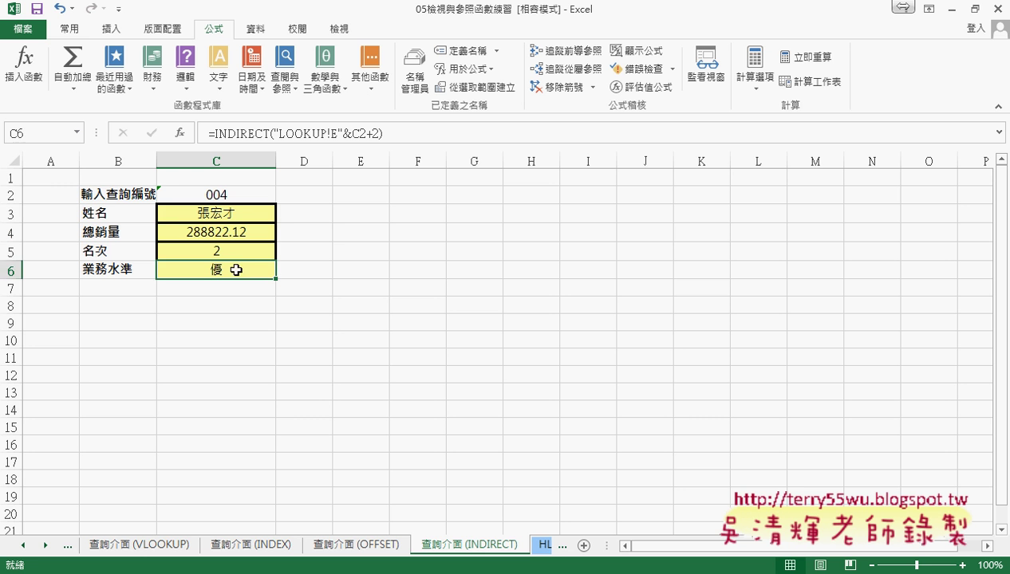
left_click(244, 220)
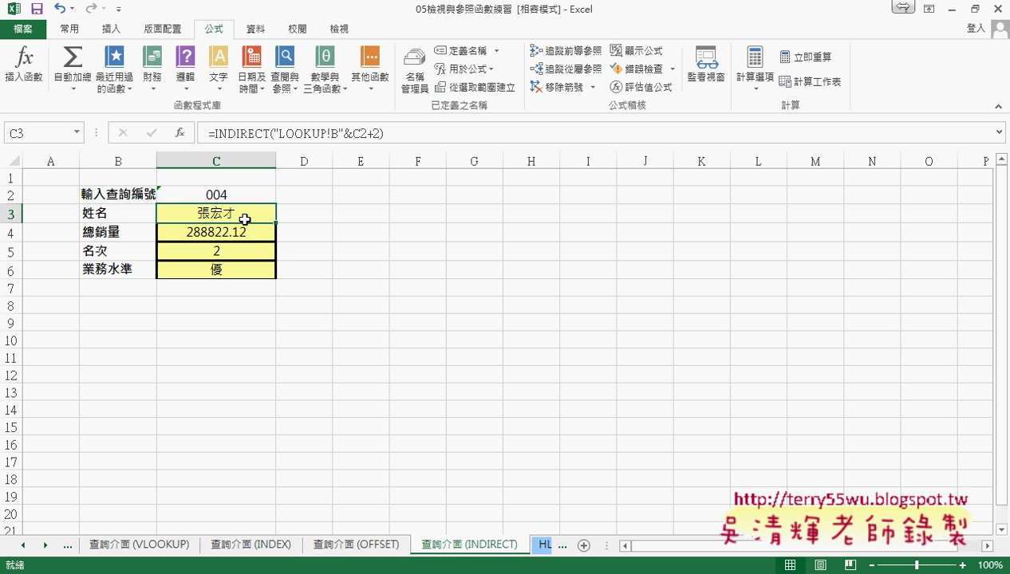
left_click(355, 211)
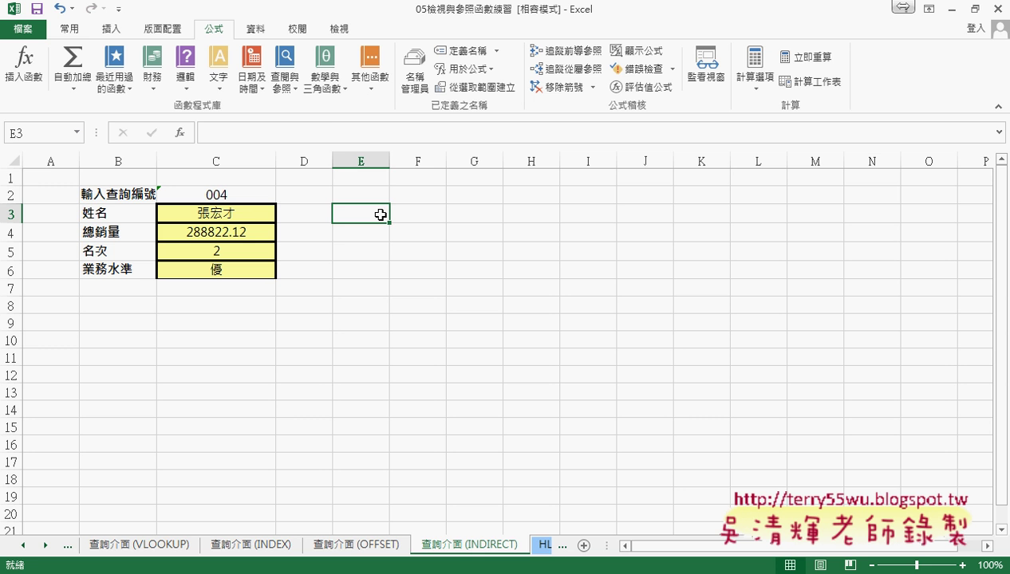
left_click(240, 214)
left_click(333, 133)
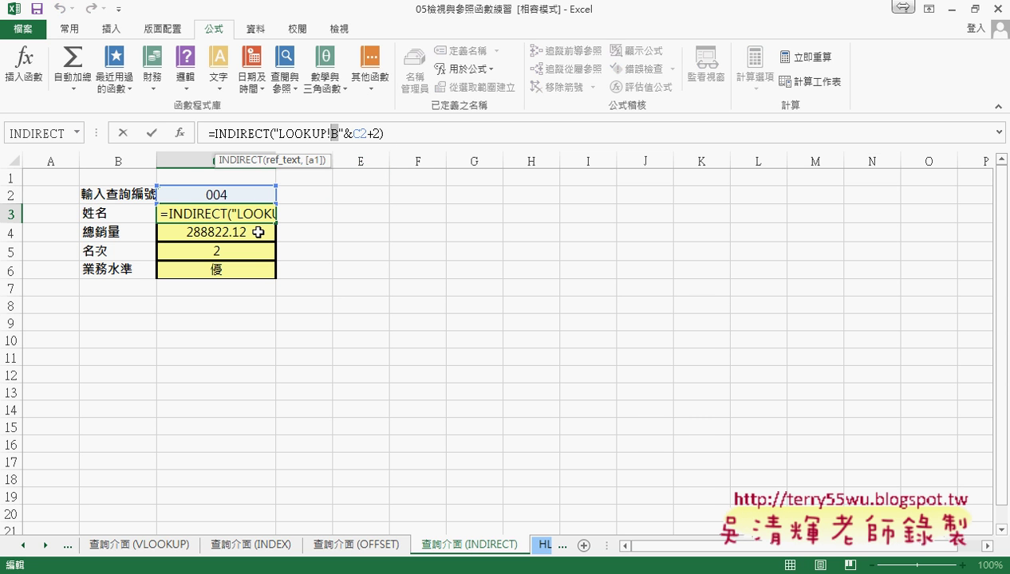
left_click(152, 134)
left_click(236, 229)
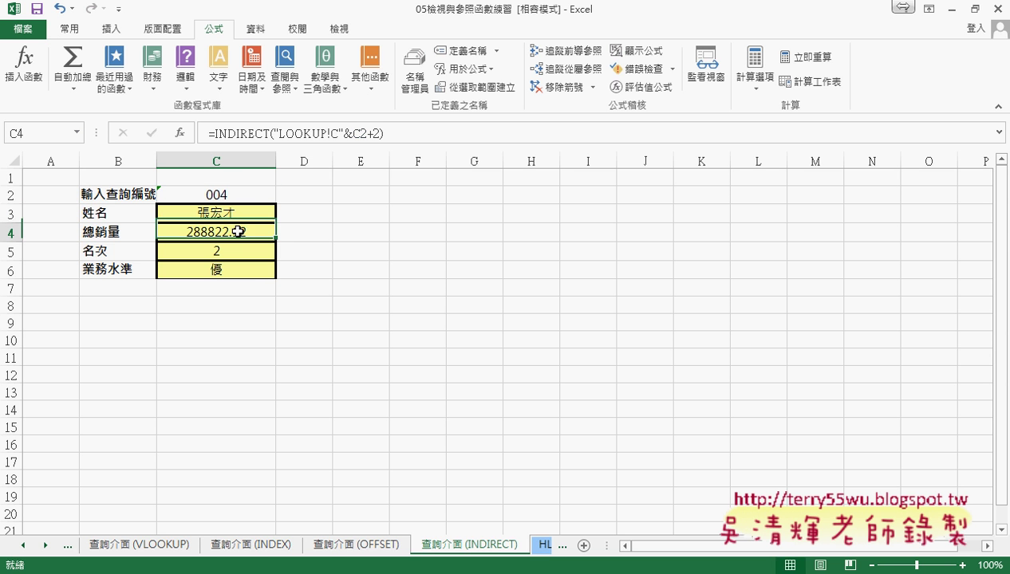
left_click(258, 251)
left_click(257, 270)
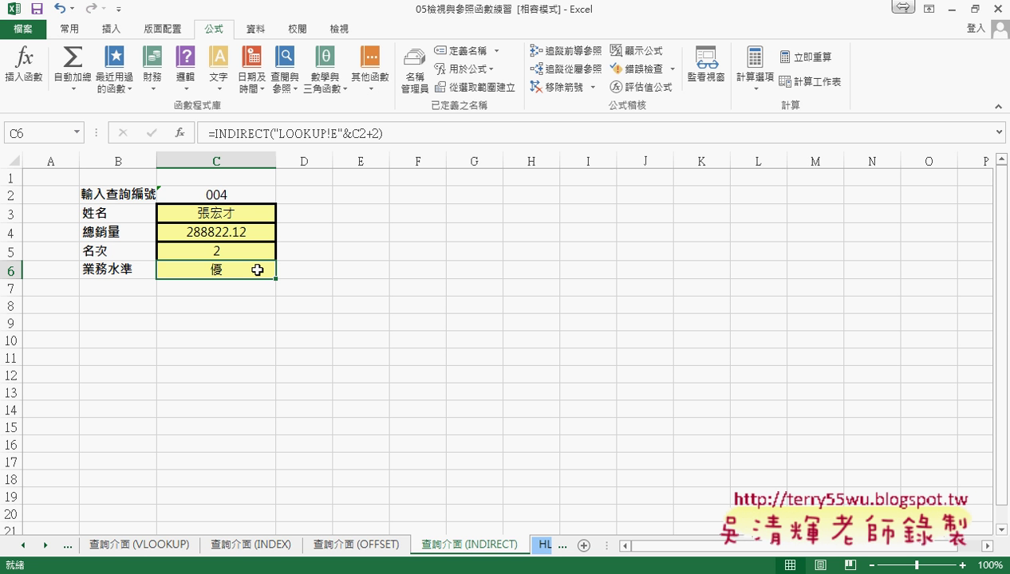
key("alt+Tab")
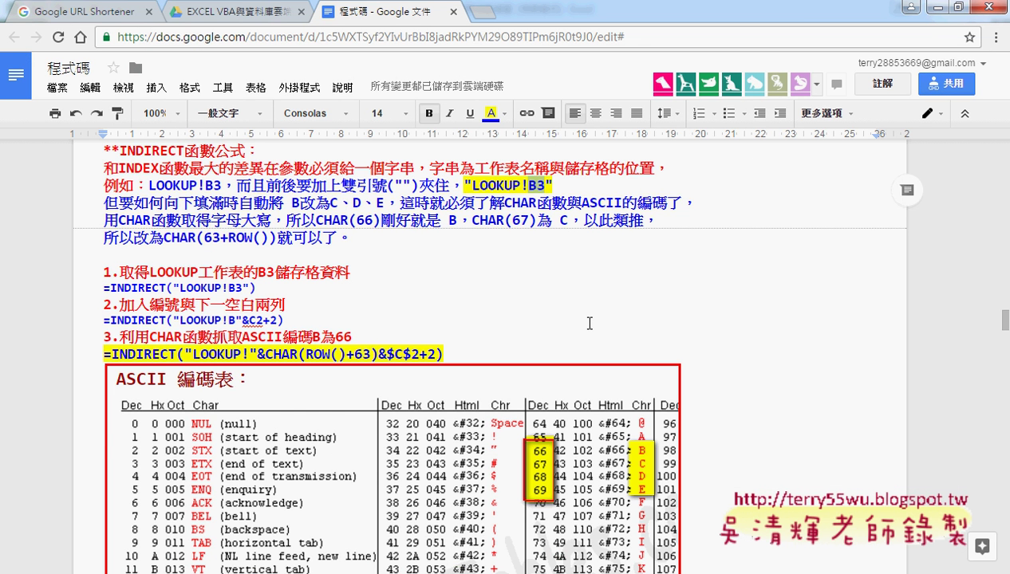
Scroll the notes to the CHAR(ROW()+63) ASCII table, then minimize Chrome back to Excel
scroll(589, 323, "down", 2)
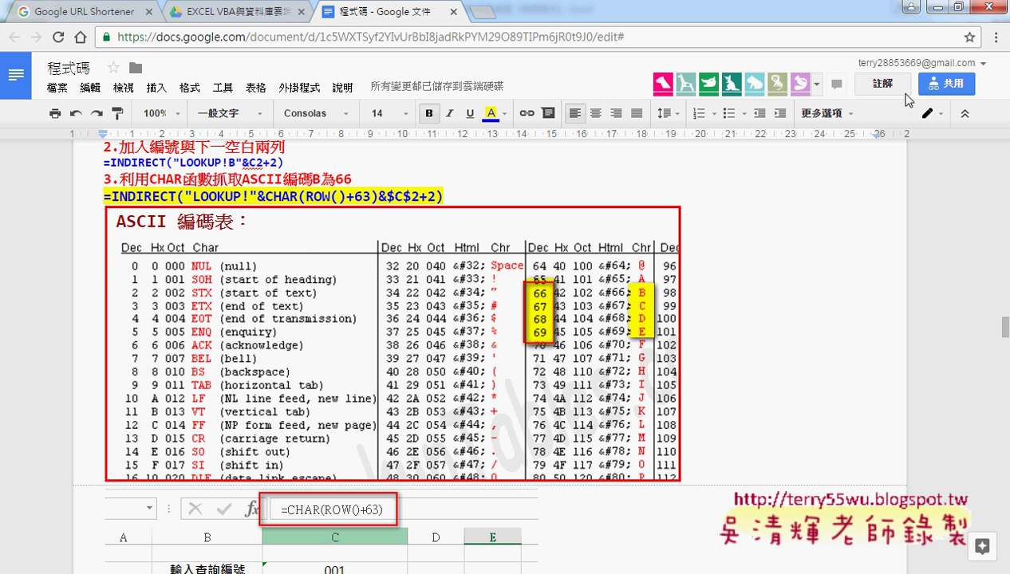
left_click(928, 8)
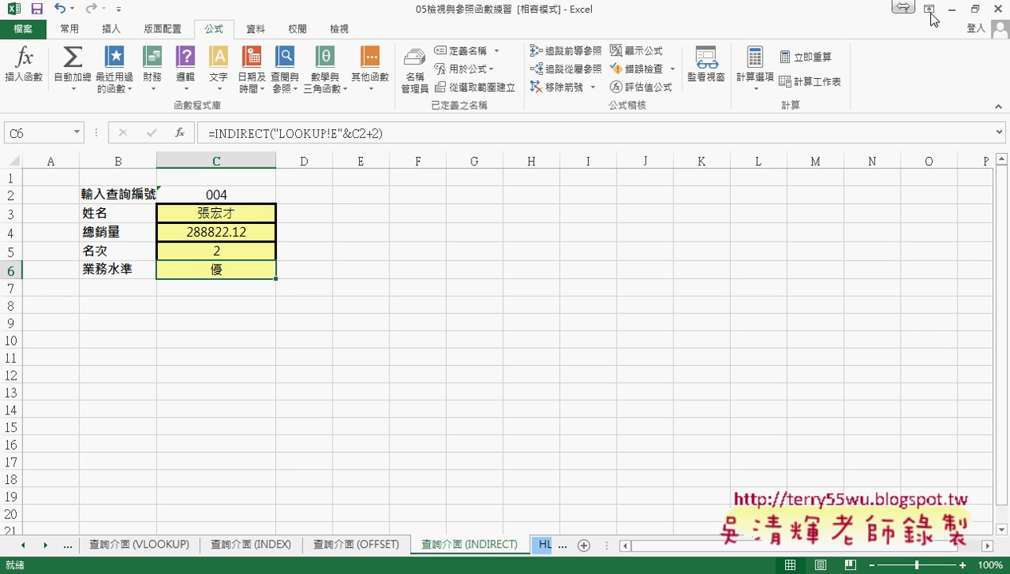
Insert a CHAR(66) test formula in E3 from the Text functions, showing B
left_click(351, 214)
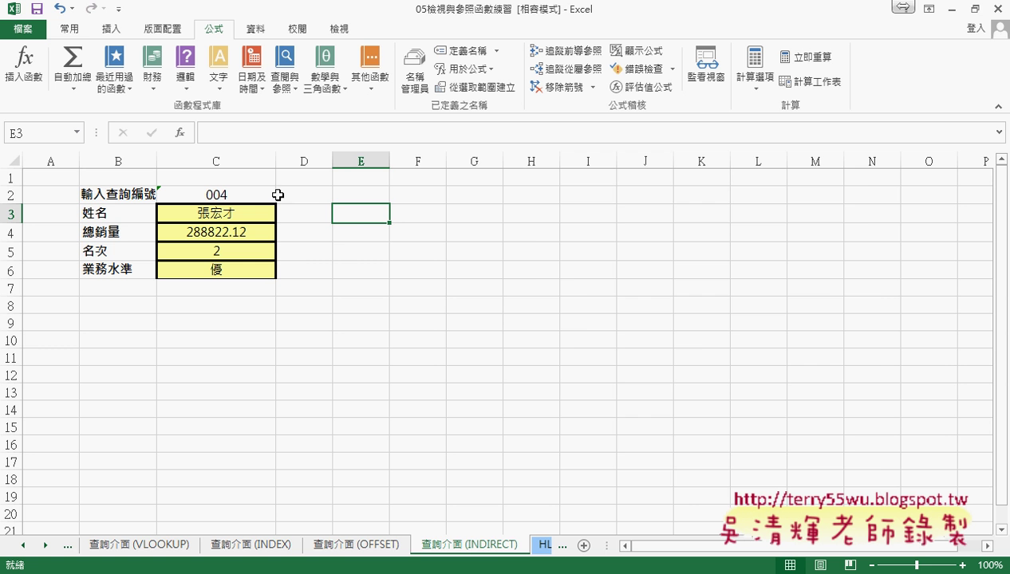
left_click(180, 133)
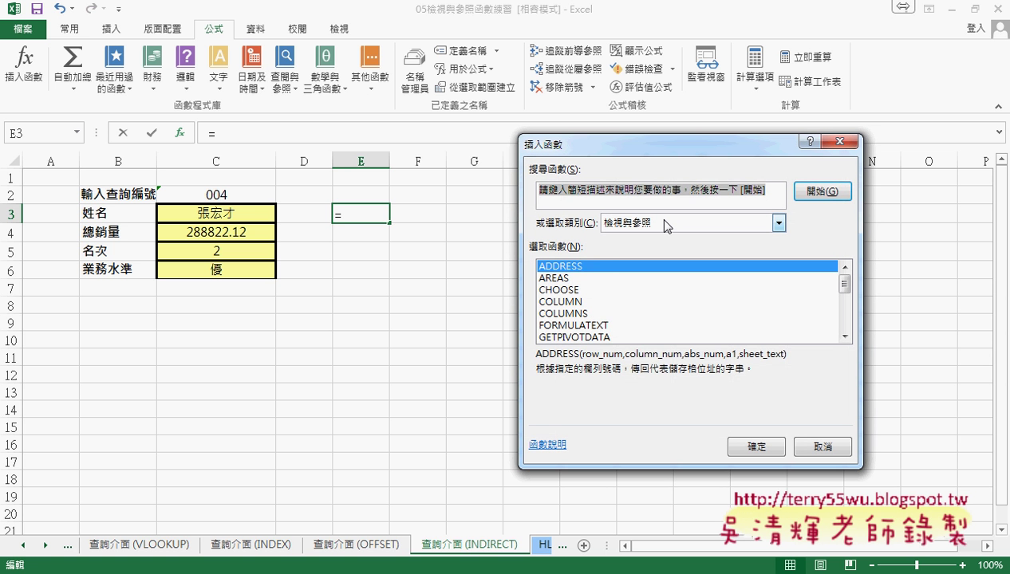
left_click(657, 220)
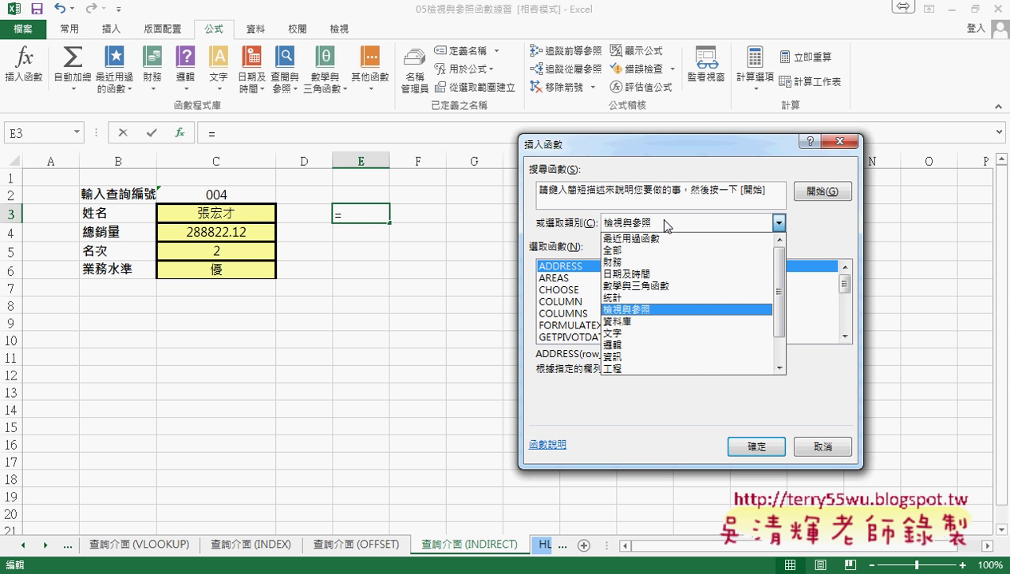
left_click(651, 334)
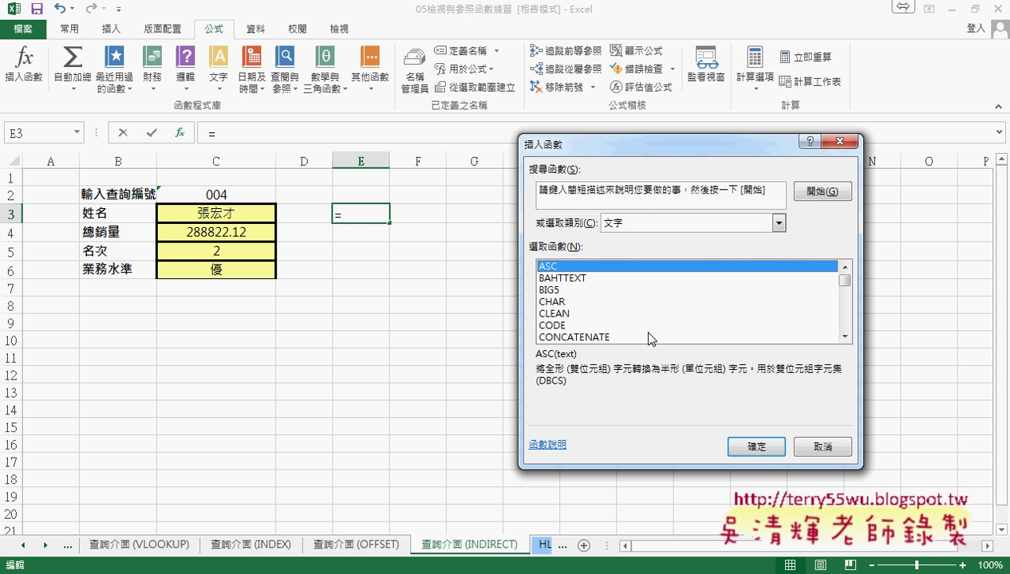
left_click(553, 303)
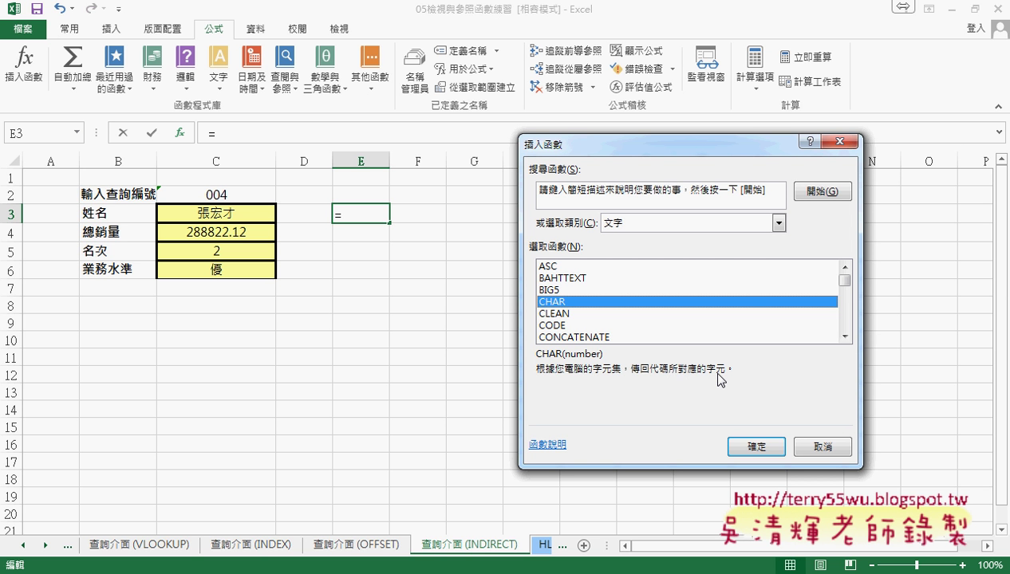
left_click(758, 446)
type("66")
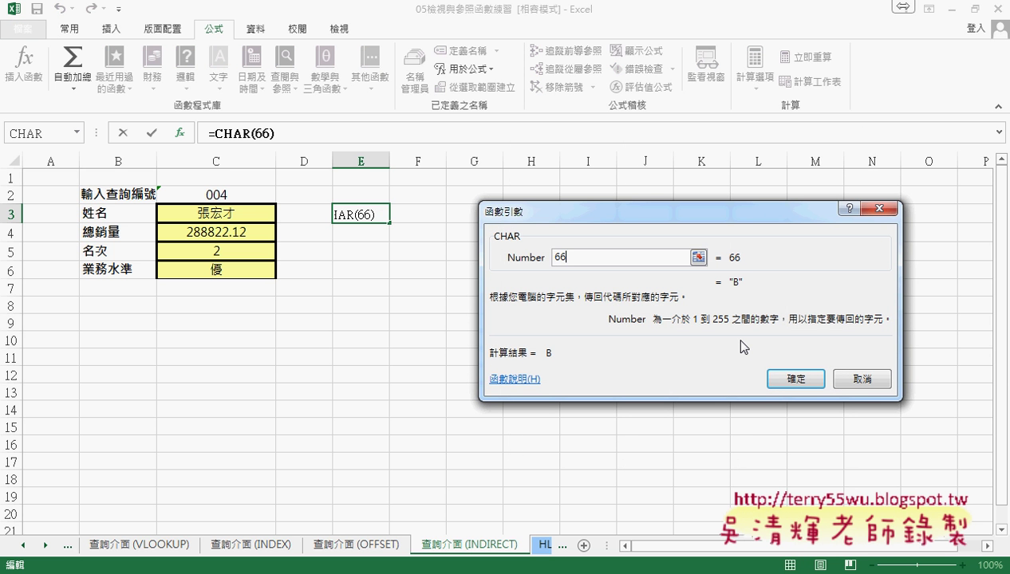
left_click(798, 380)
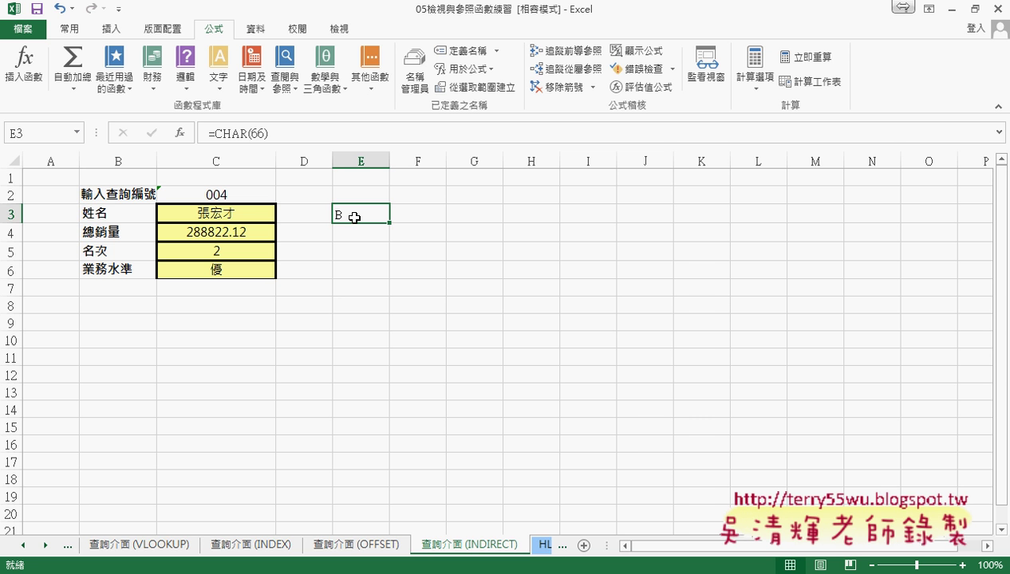
Try CHAR(67) in E3 to get C, then revert to CHAR(66) showing B
left_click(260, 132)
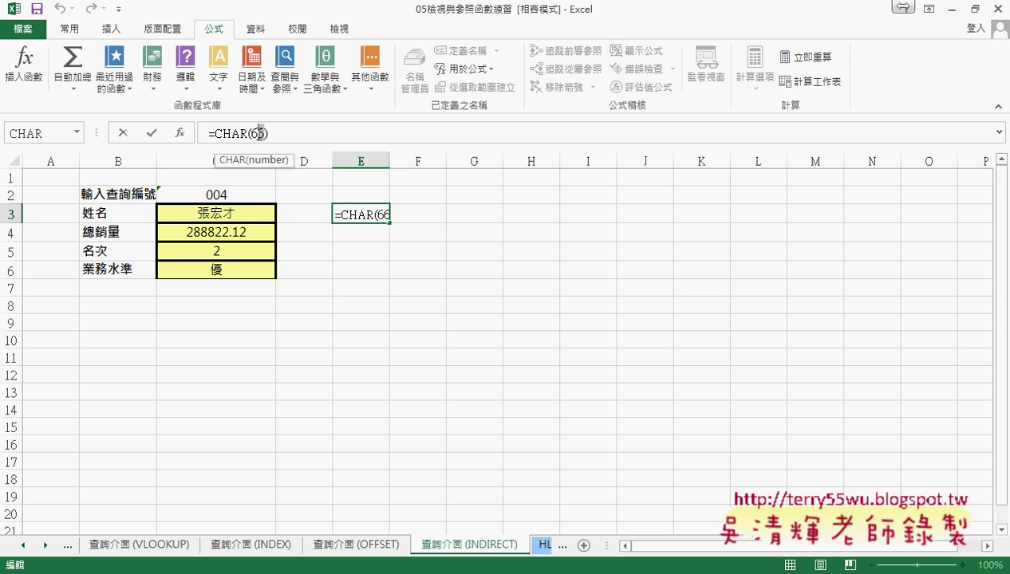
key("BackSpace")
type("7")
key("Return")
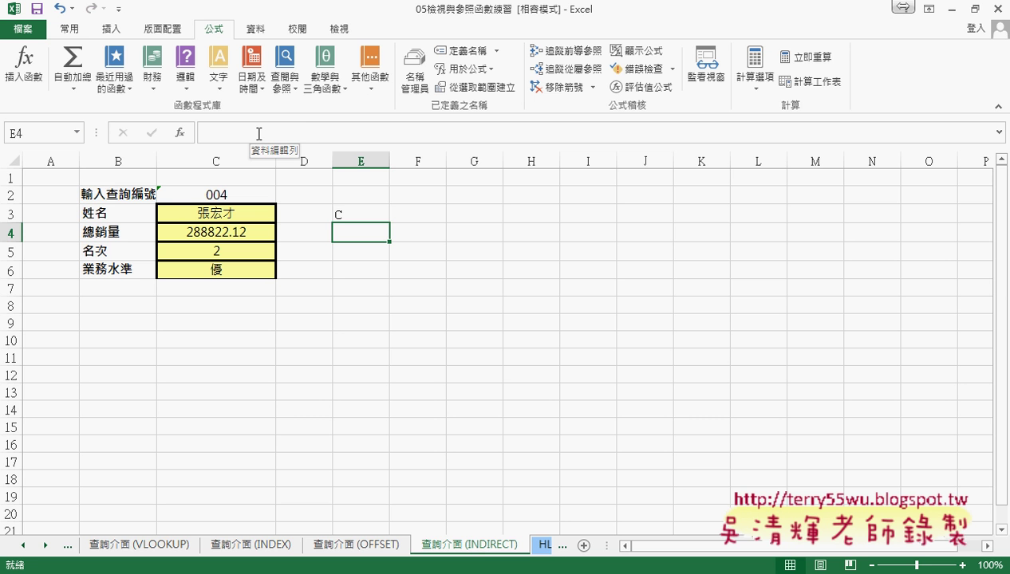
left_click(358, 213)
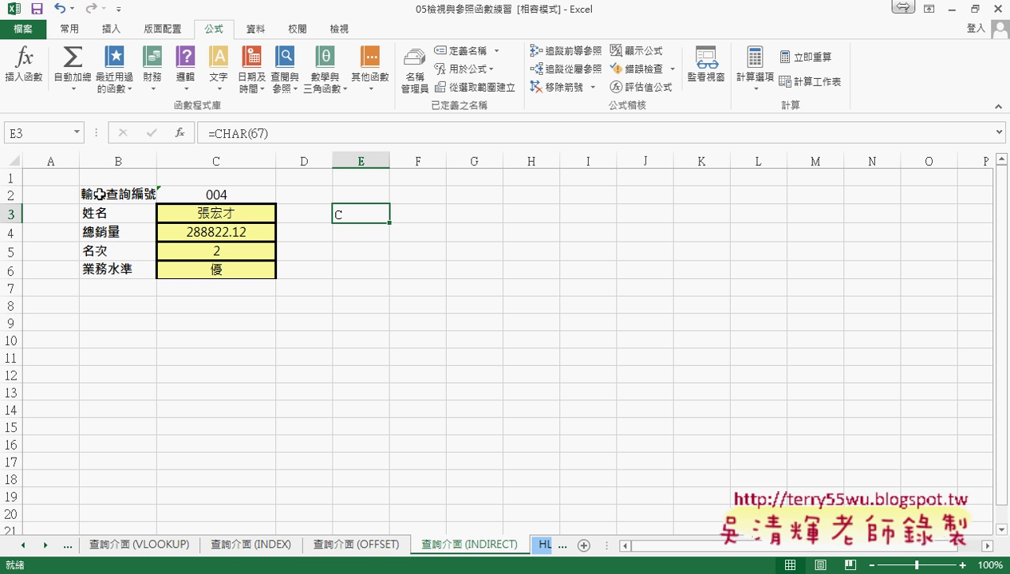
left_click(259, 132)
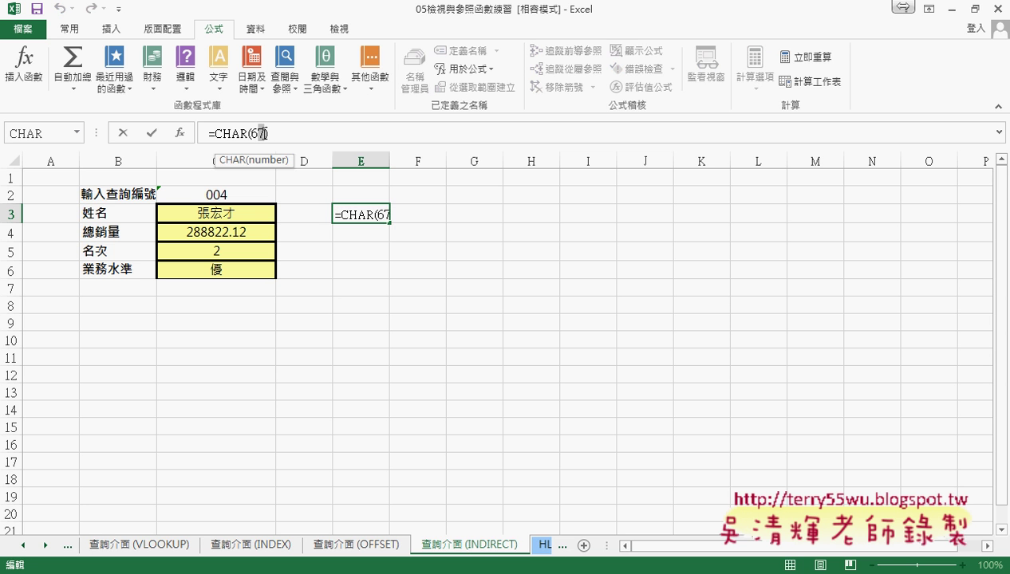
key("BackSpace")
type("6")
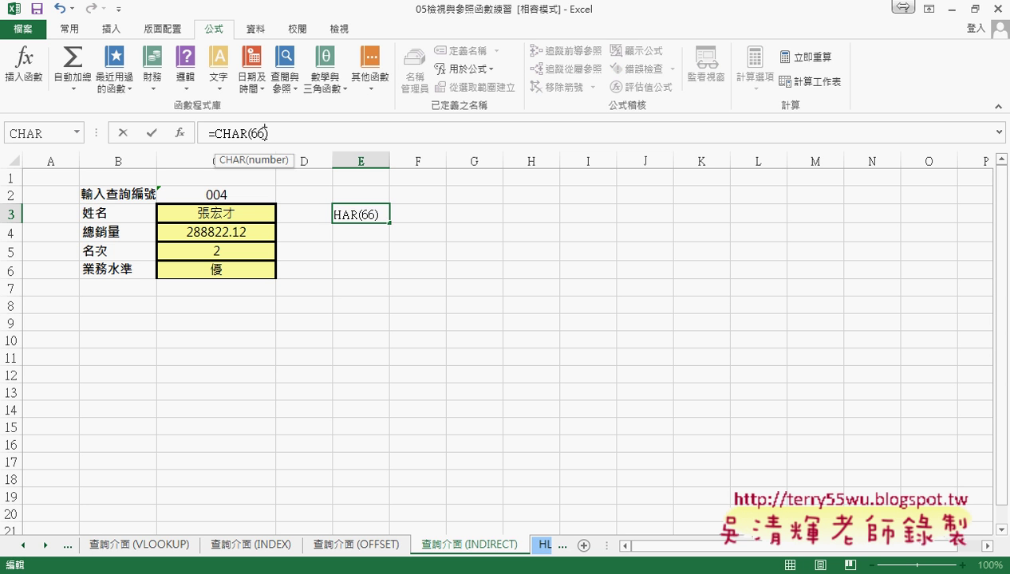
key("Return")
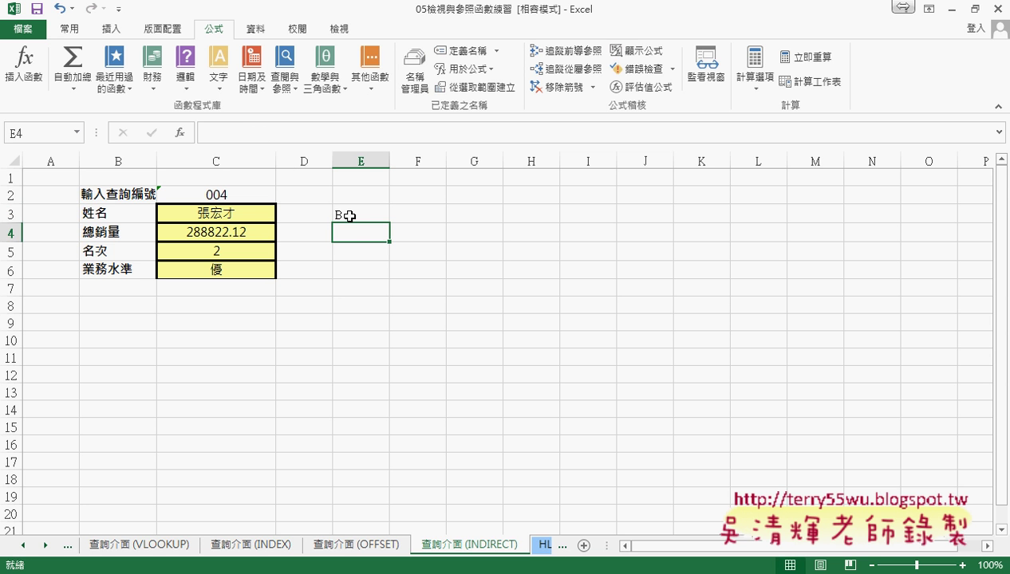
Append a plus sign after 66 so E3 reads =CHAR(66+
left_click(357, 213)
left_click(263, 132)
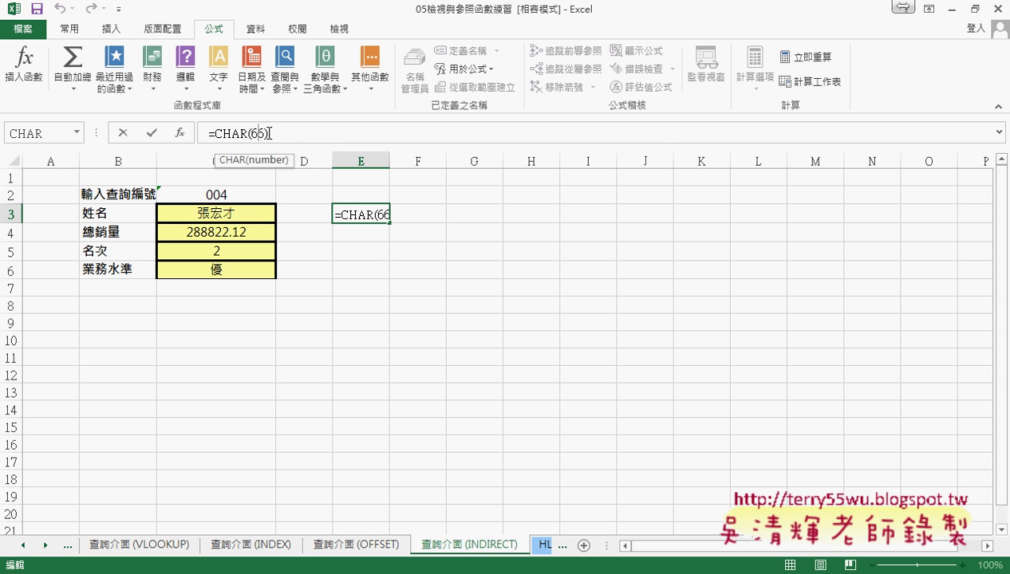
type("+")
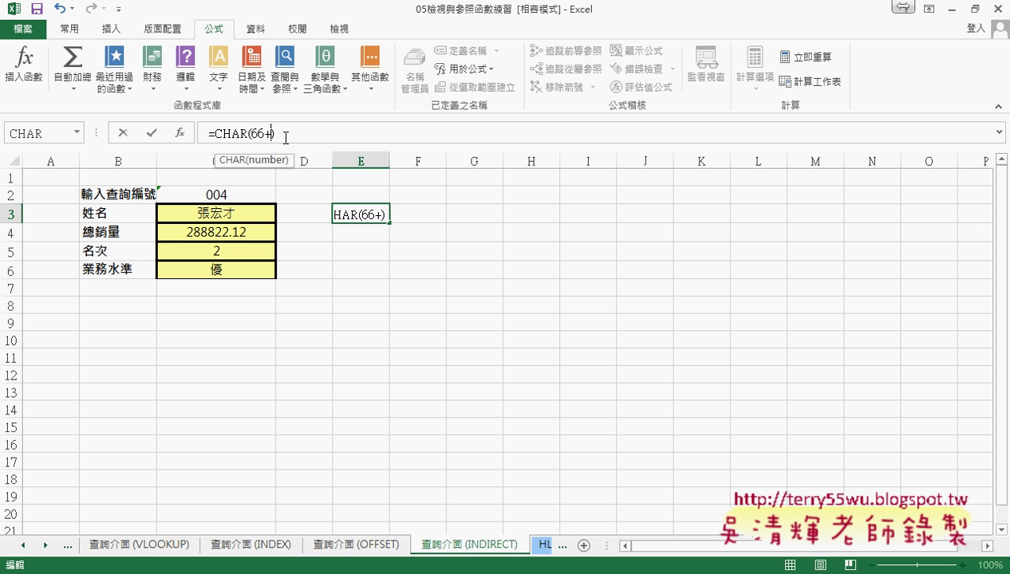
Rewrite E3 as =CHAR(63+ROW()) and fill it down to E6, giving B, C, D, E
key("BackSpace")
type("+")
type("row")
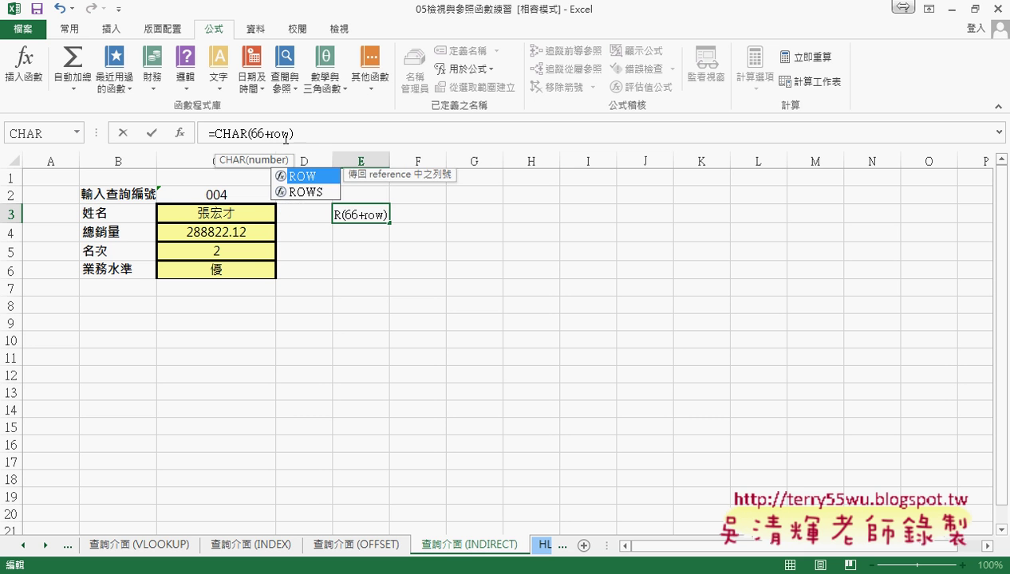
type("()")
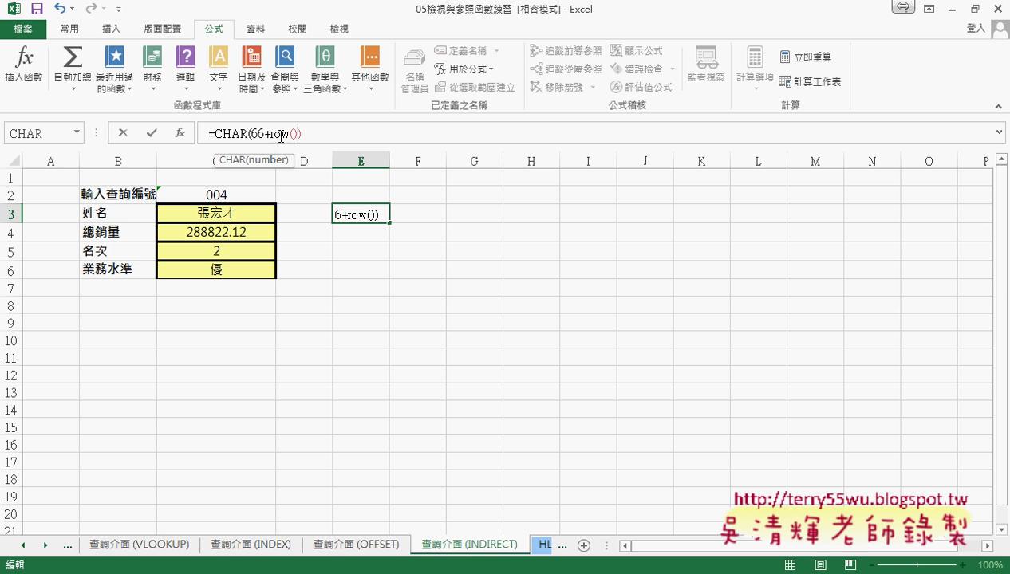
left_click(261, 133)
key("BackSpace")
type("3")
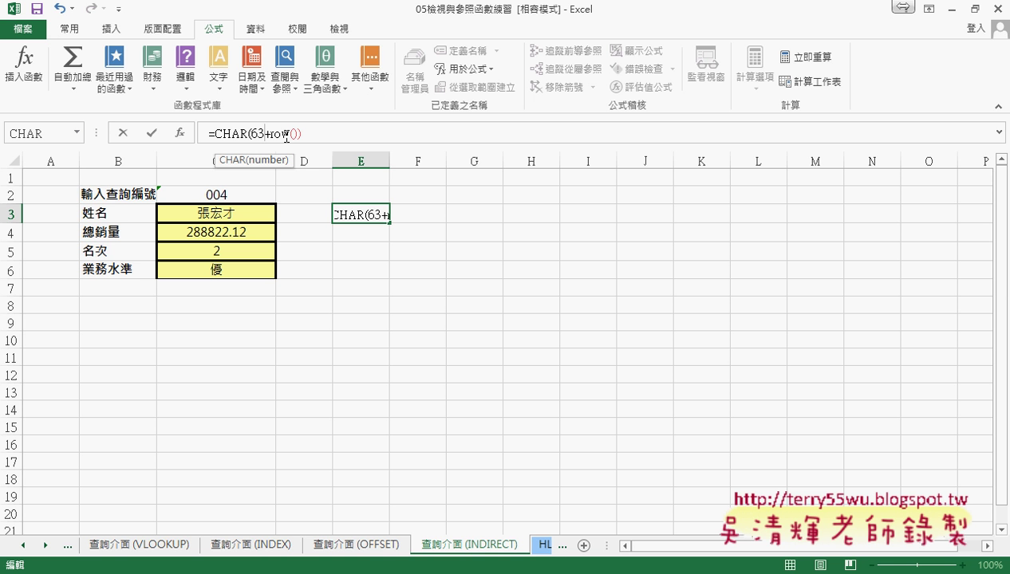
left_click(153, 133)
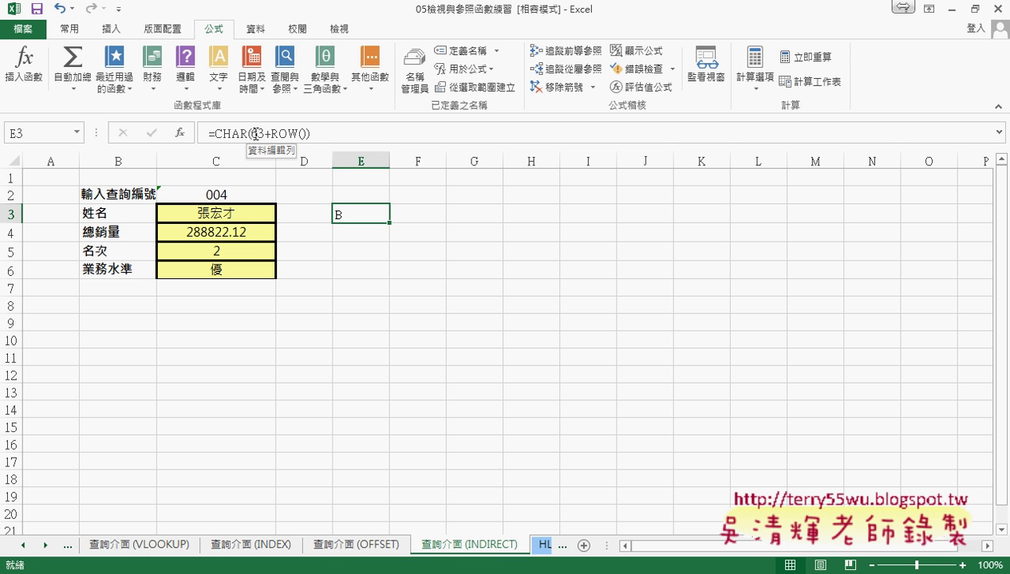
left_click_drag(389, 223, 388, 284)
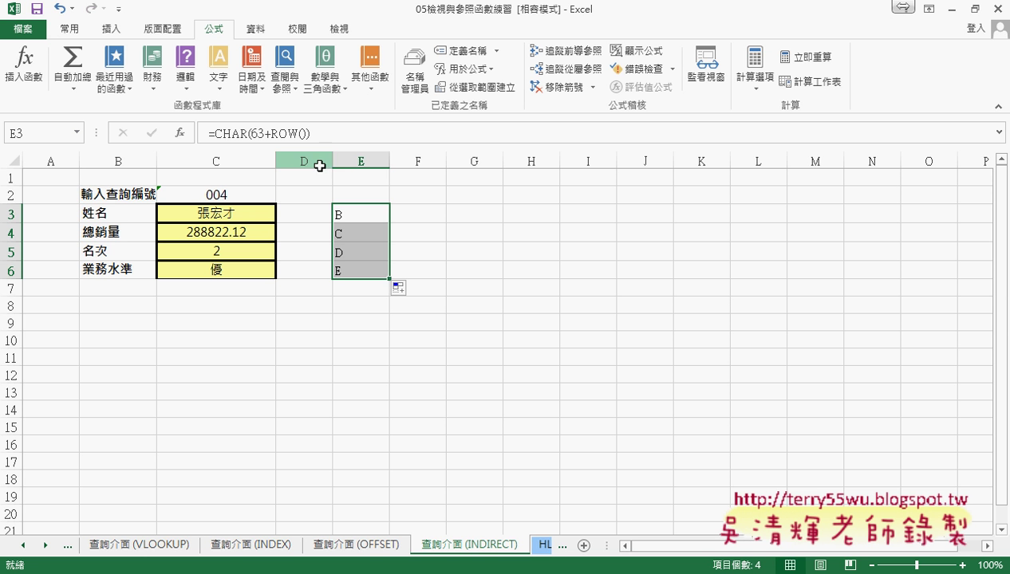
Copy the CHAR(63+ROW()) expression from E3's formula
left_click(230, 216)
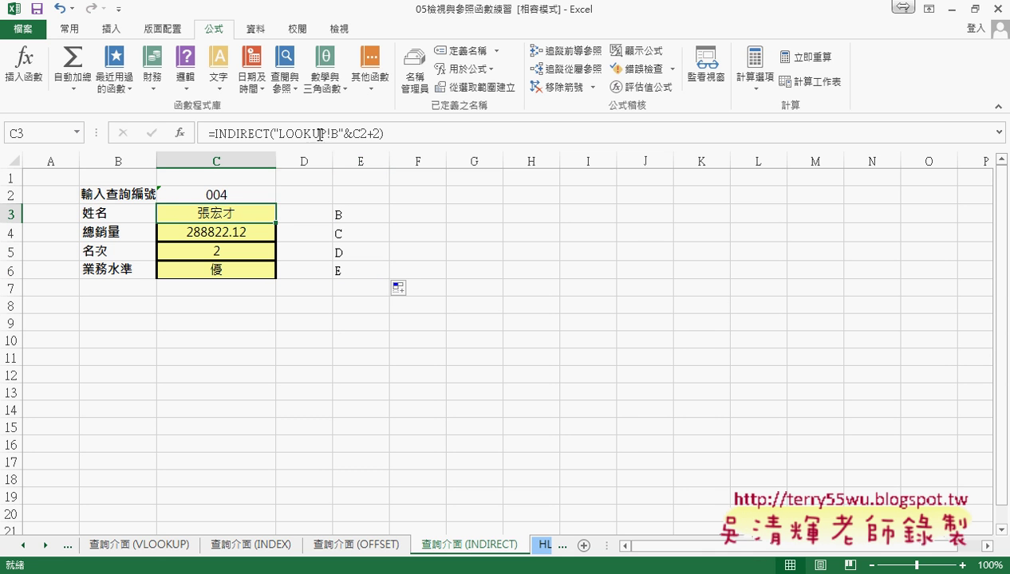
left_click_drag(330, 133, 338, 133)
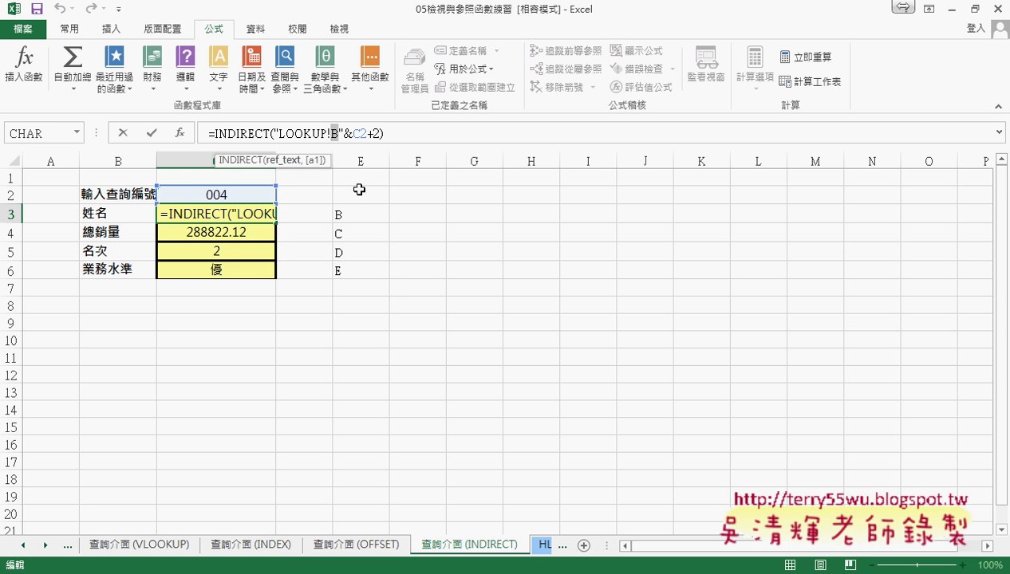
left_click(122, 134)
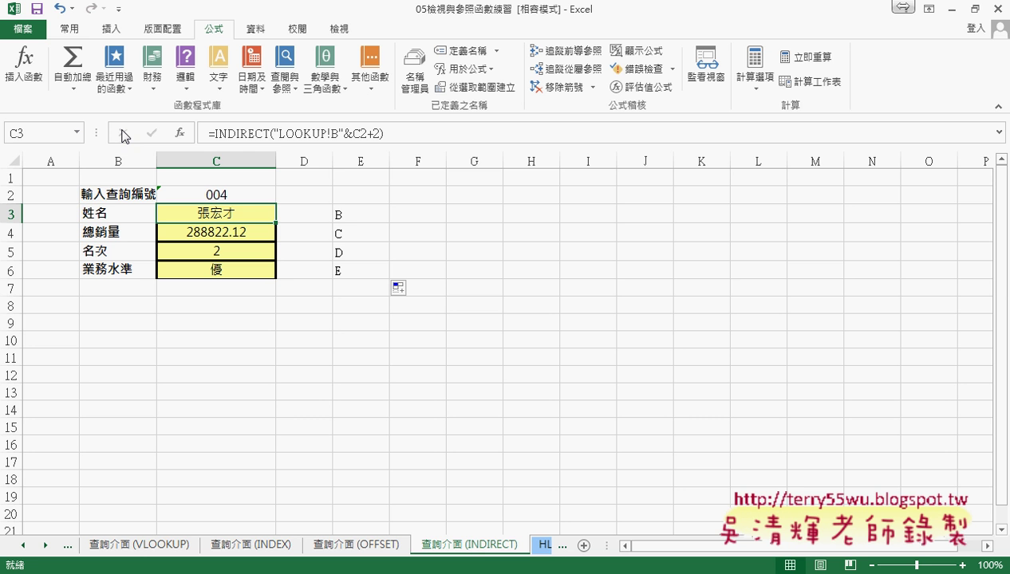
left_click(350, 214)
left_click_drag(209, 134, 310, 133)
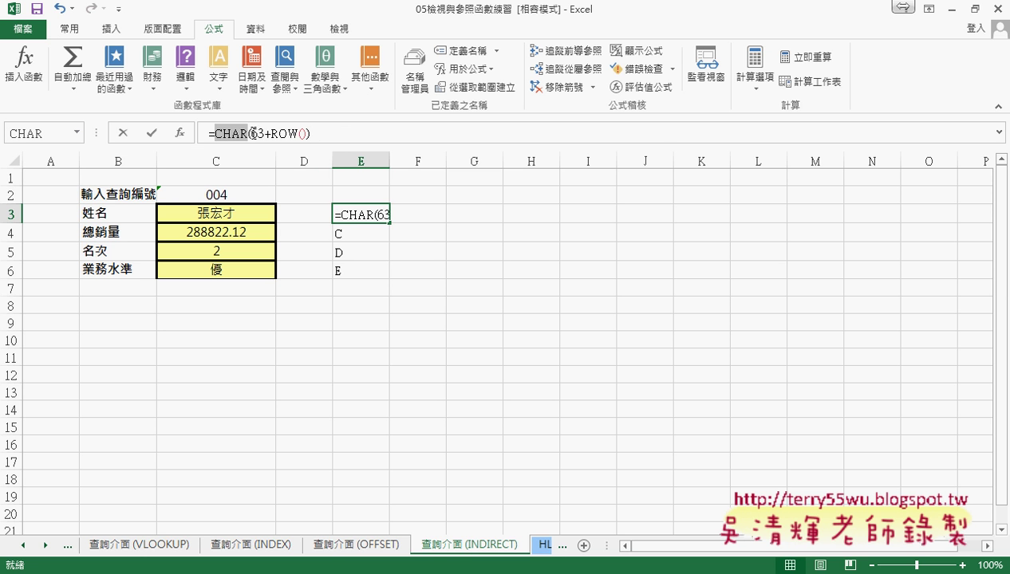
right_click(269, 132)
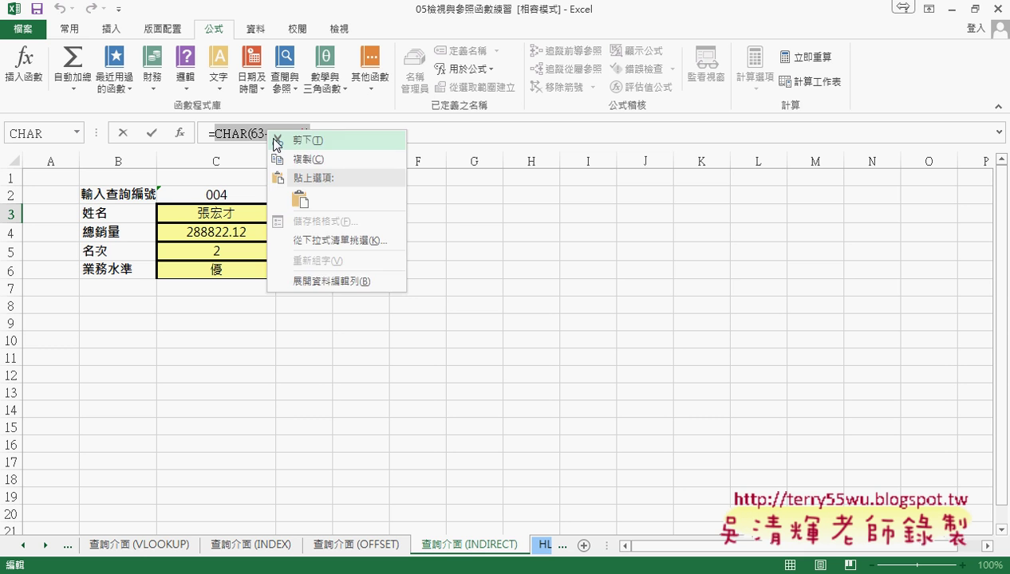
left_click(297, 151)
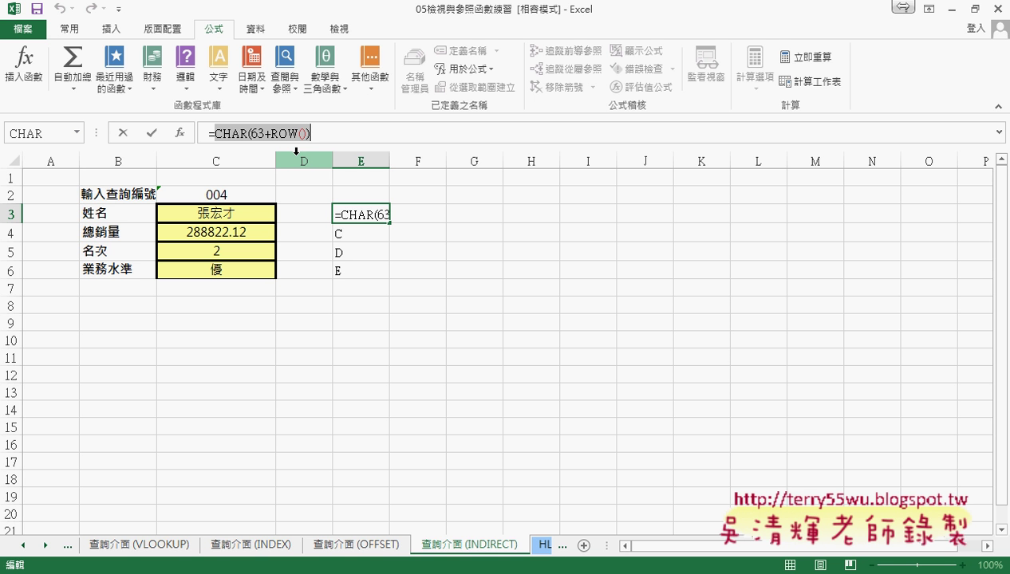
left_click(122, 133)
In C3, replace the fixed B after "LOOKUP!" with &CHAR(63+ROW())
left_click(223, 216)
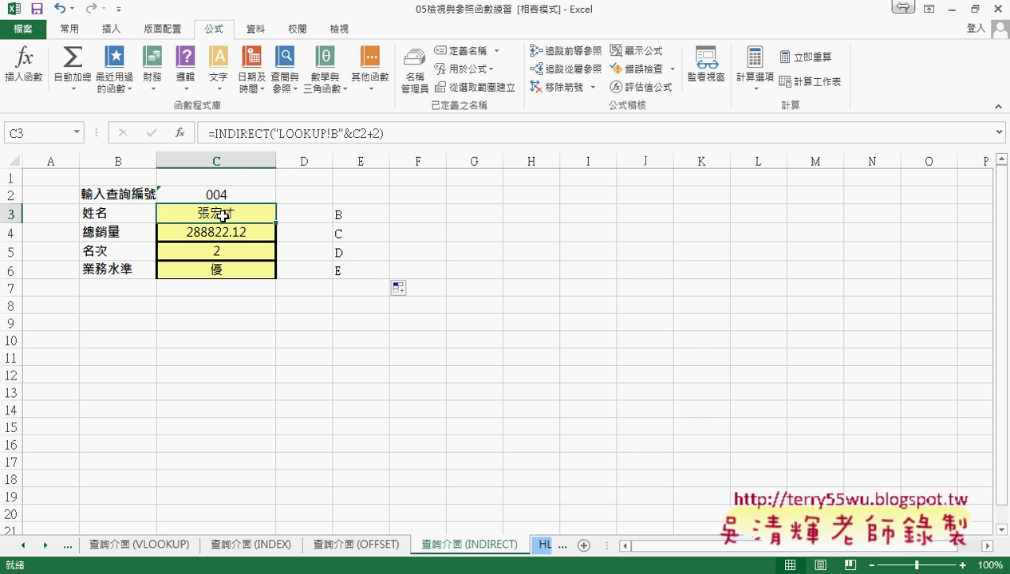
left_click(339, 133)
key("BackSpace")
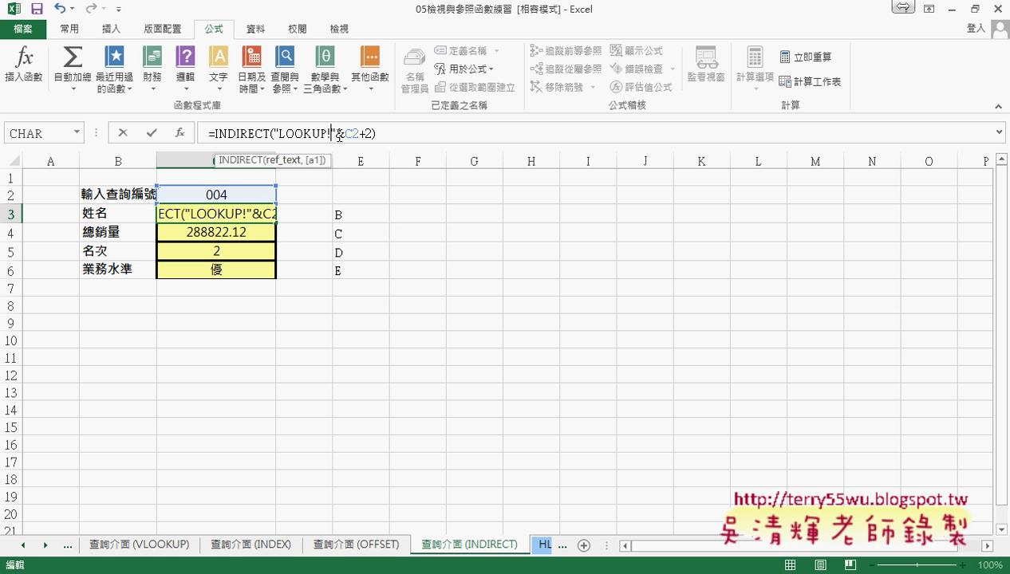
key("Right")
type("&")
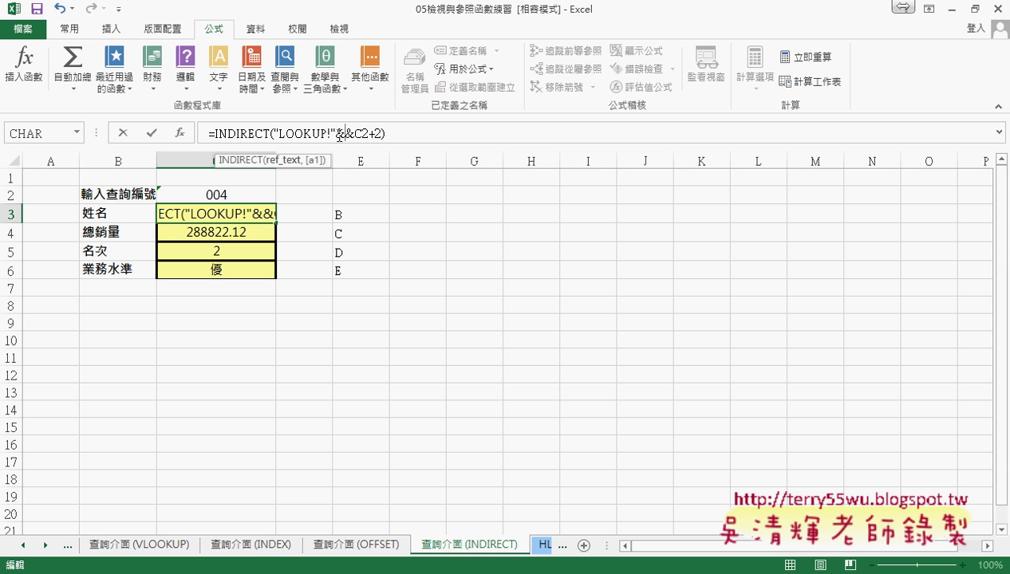
key("ctrl+v")
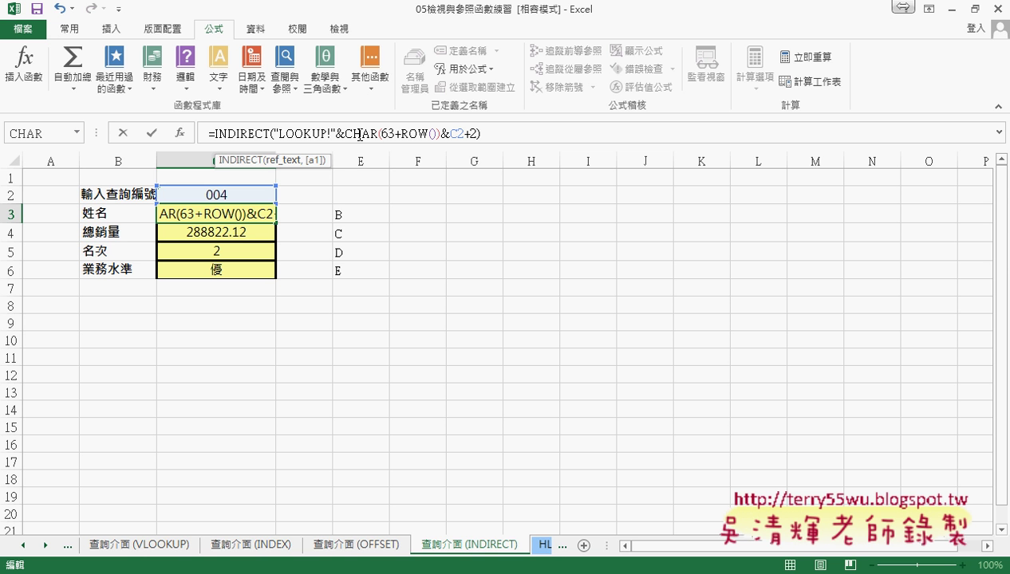
type(")")
double_click(454, 133)
Fill C3 down to C6, then lock the ID reference as C$2 and fill down again
left_click(151, 136)
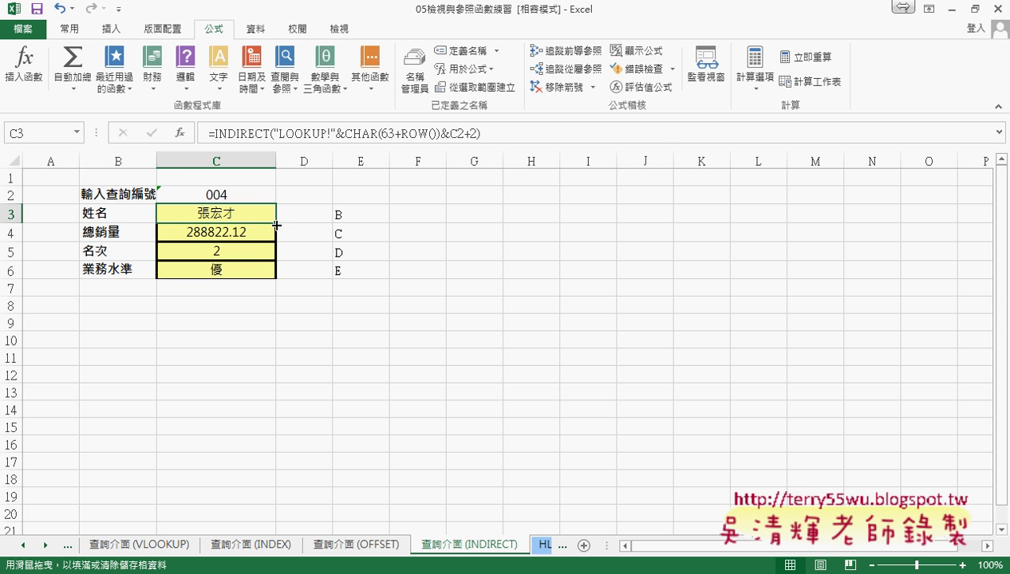
left_click_drag(277, 223, 272, 271)
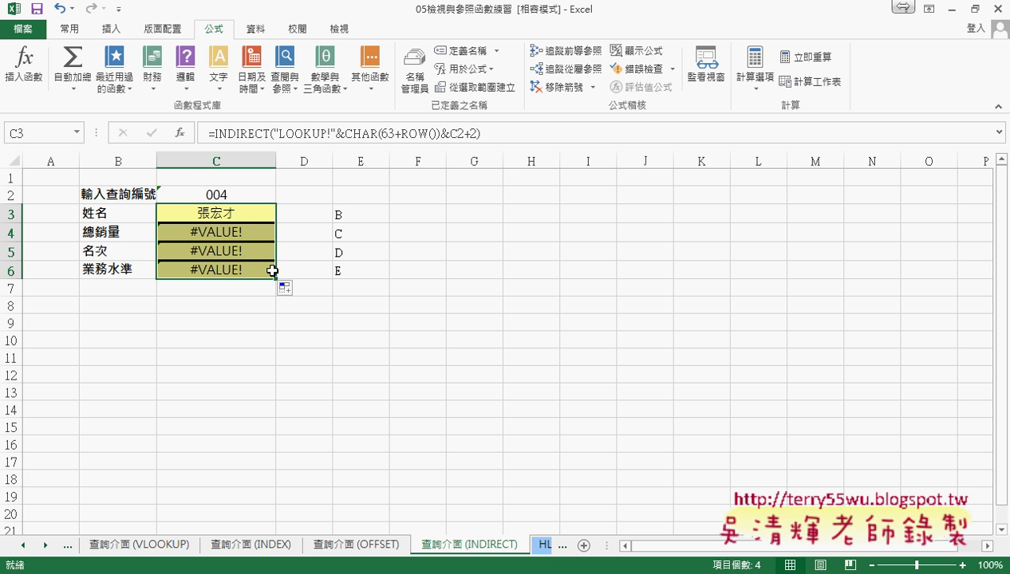
left_click(261, 214)
left_click(459, 133)
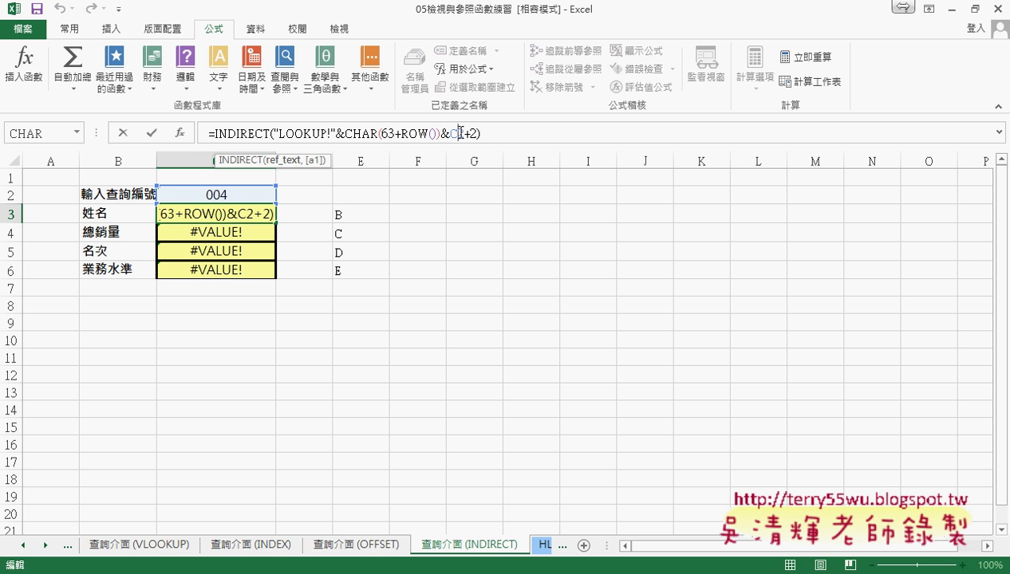
type("$")
left_click(152, 133)
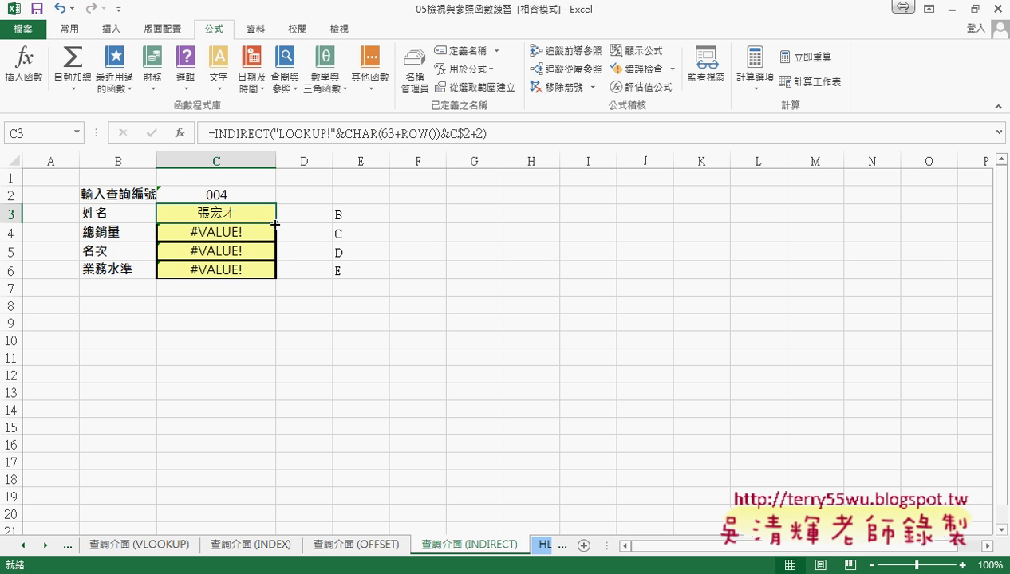
left_click_drag(275, 223, 274, 278)
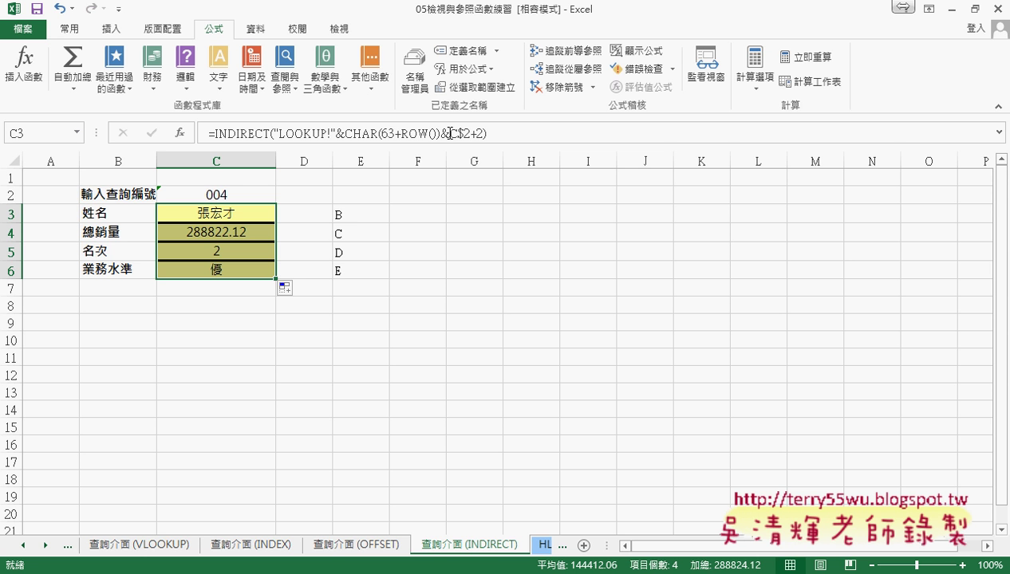
Highlight the C$2 and CHAR(63+ROW()) parts of C3's formula to explain them
left_click_drag(449, 133, 477, 134)
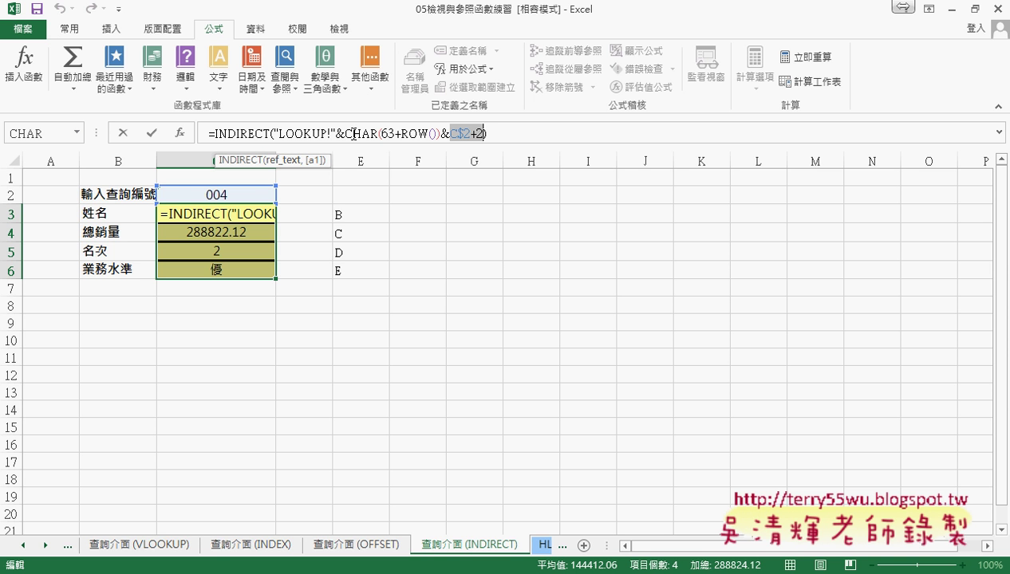
left_click_drag(345, 133, 443, 133)
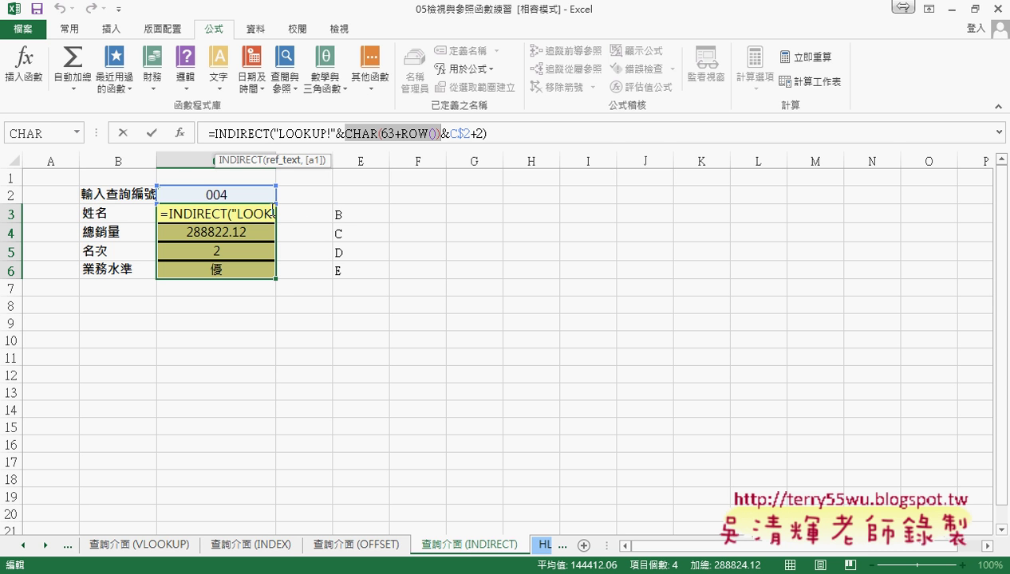
key("Escape")
left_click(357, 214)
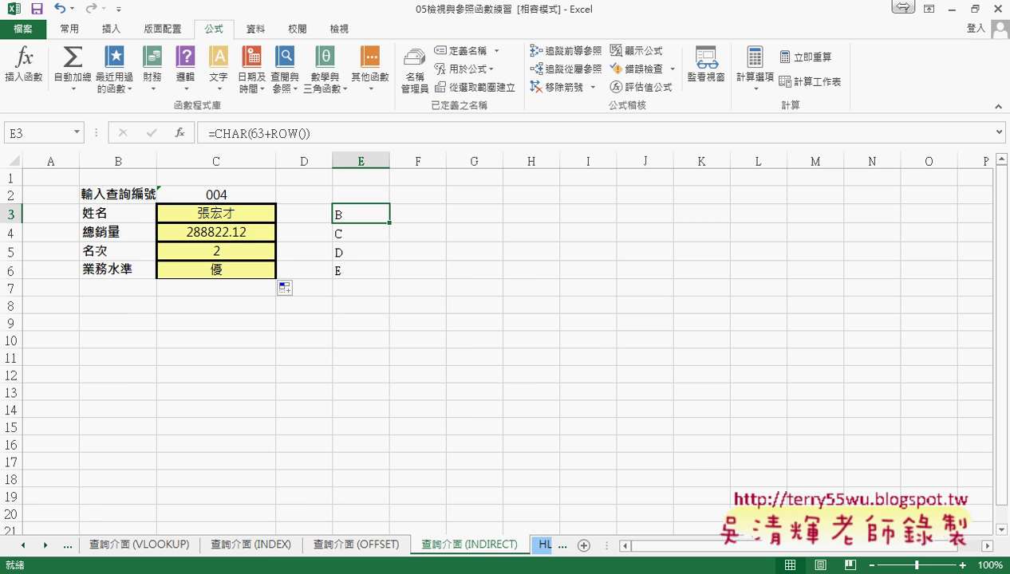
Switch to the 程式碼 notes document in Chrome showing the ASCII table
left_click(164, 499)
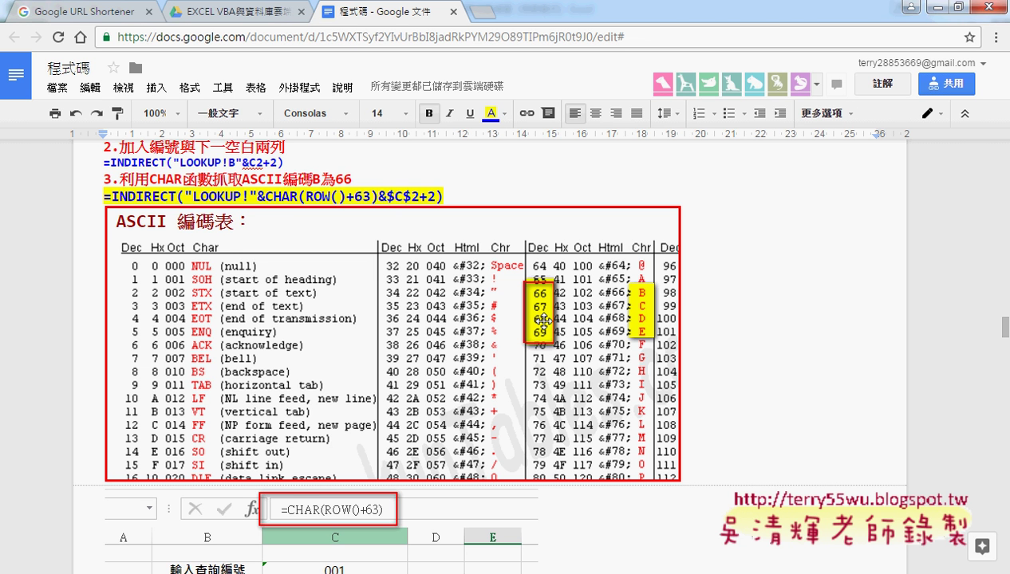
scroll(759, 381, "up", 2)
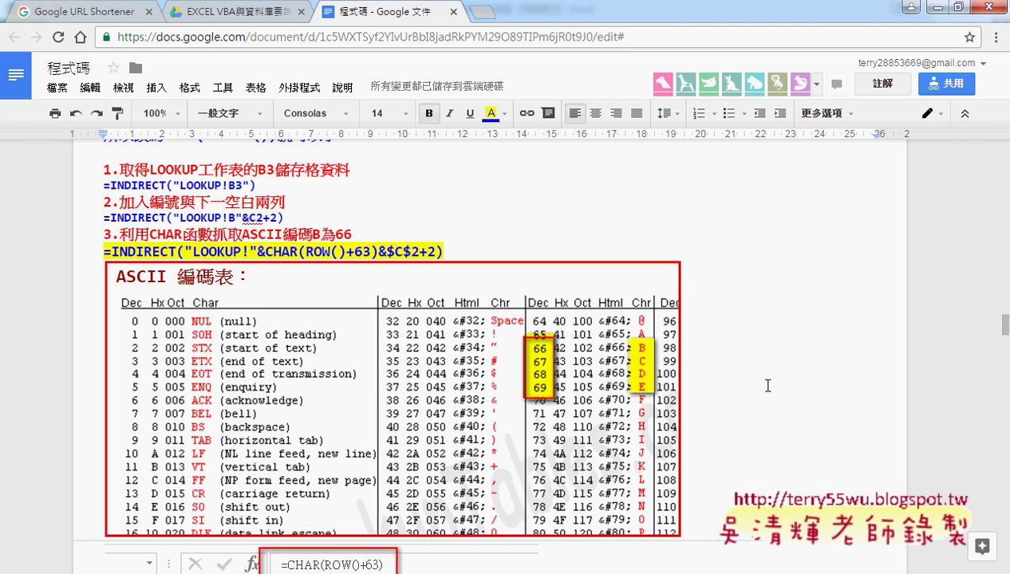
scroll(762, 383, "up", 1)
scroll(767, 386, "up", 1)
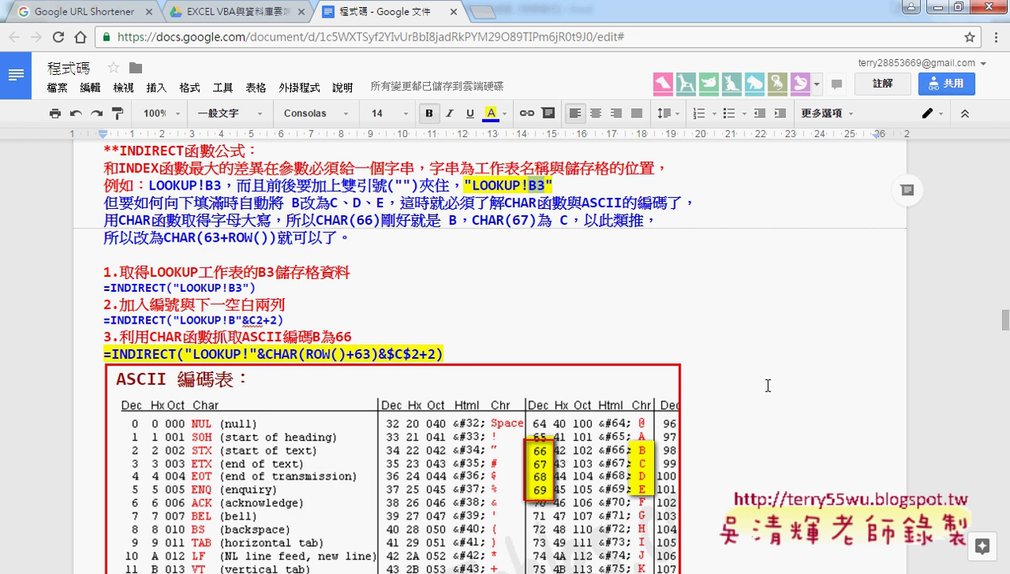